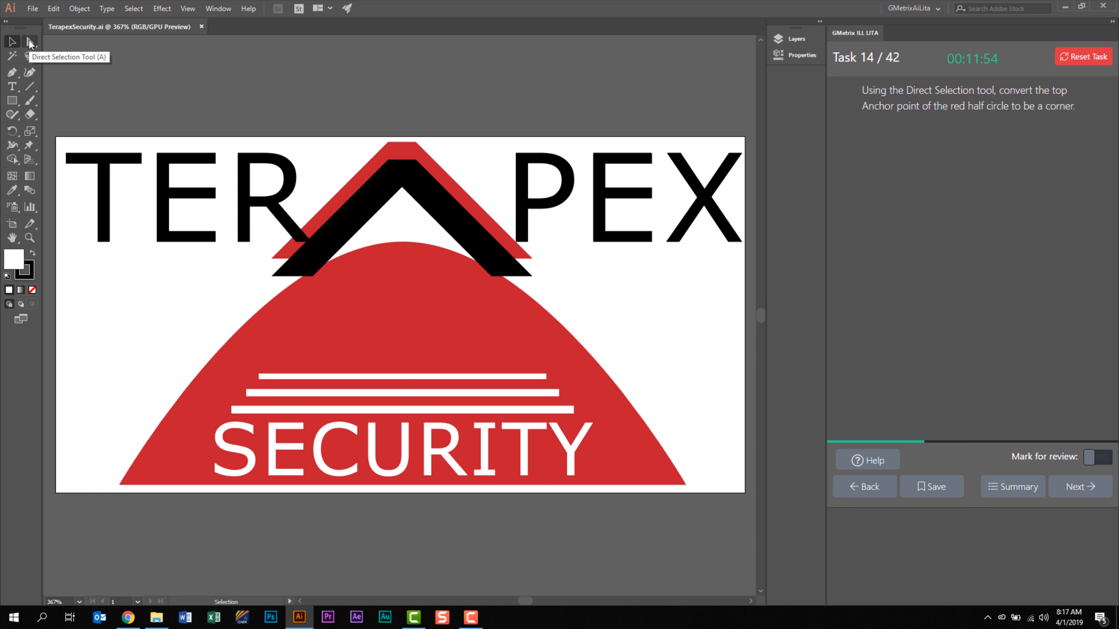
Convert the top anchor point of the red half circle to a corner using the Direct Selection tool.
{"action": "left_click", "coordinate": [30, 43]}
{"action": "left_click", "coordinate": [408, 255]}
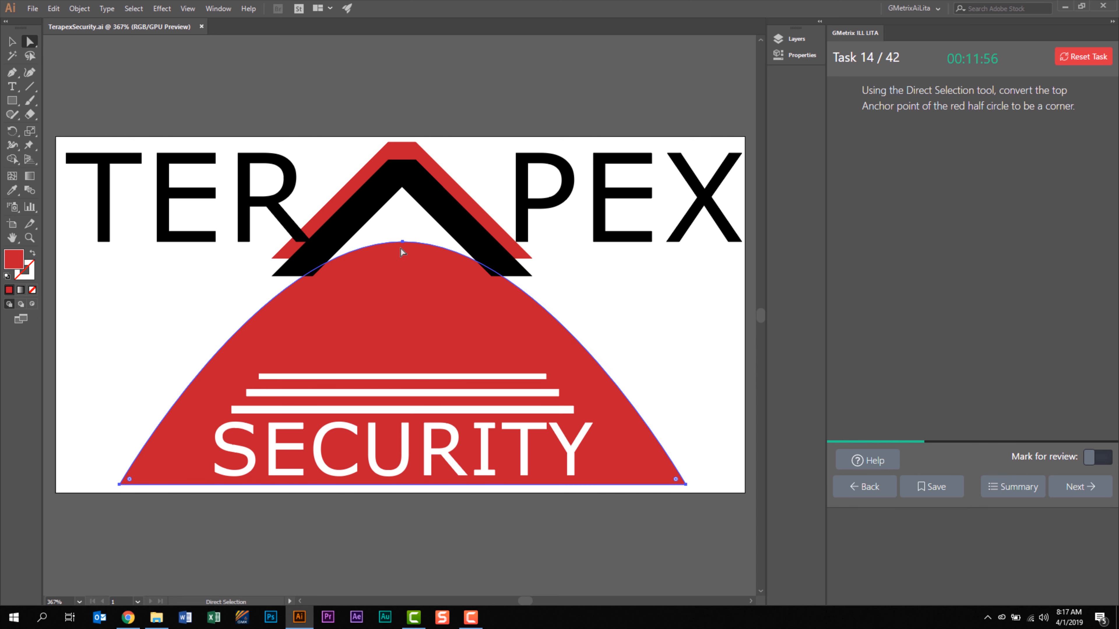
{"action": "left_click", "coordinate": [401, 242]}
{"action": "left_click", "coordinate": [801, 55]}
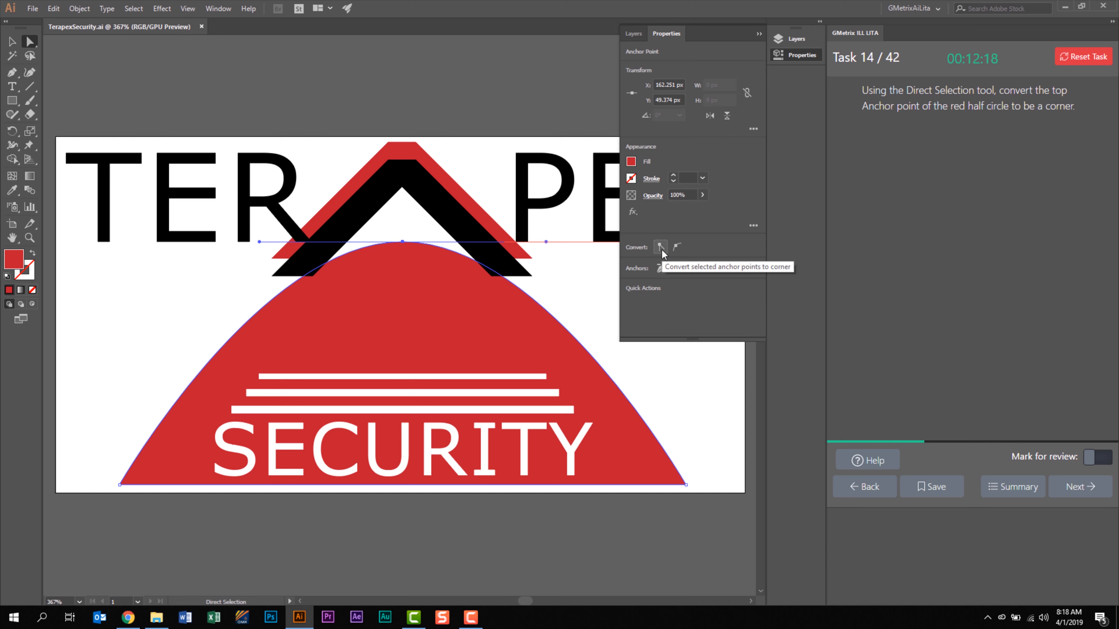
{"action": "left_click", "coordinate": [662, 251]}
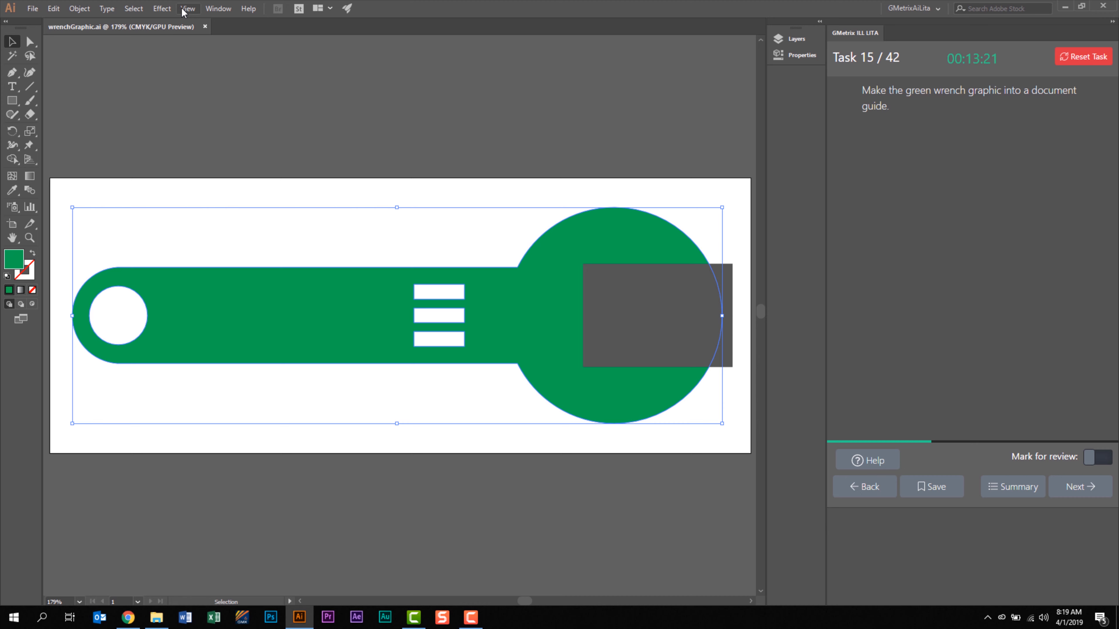
Make the selected green wrench graphic into a document guide and advance to the following task.
{"action": "left_click", "coordinate": [187, 8]}
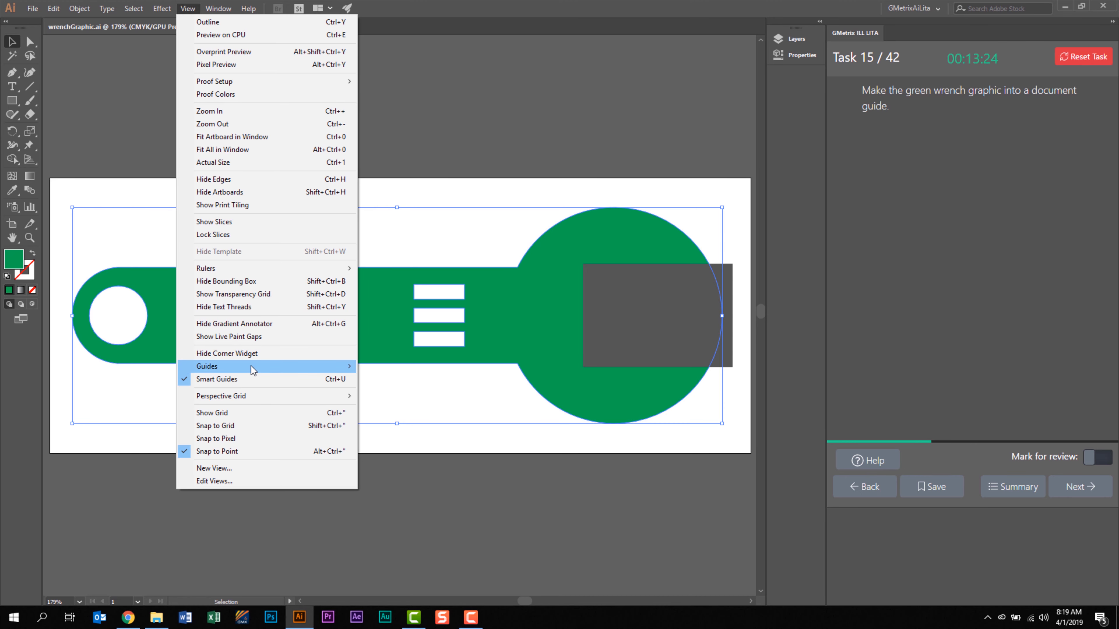
{"action": "mouse_move", "coordinate": [251, 366]}
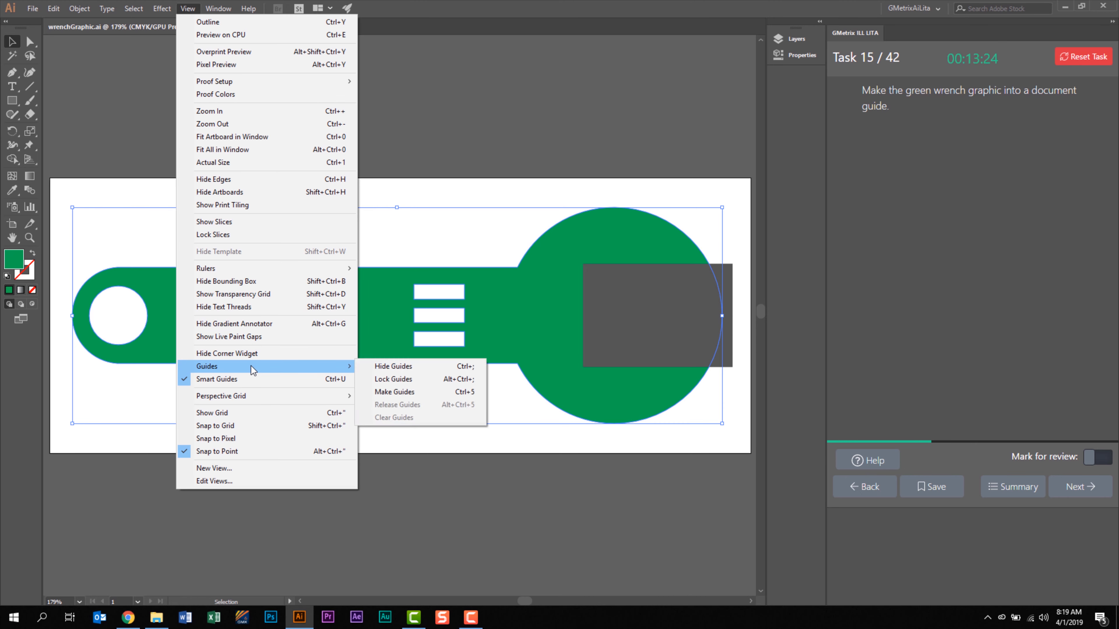
{"action": "left_click", "coordinate": [435, 393]}
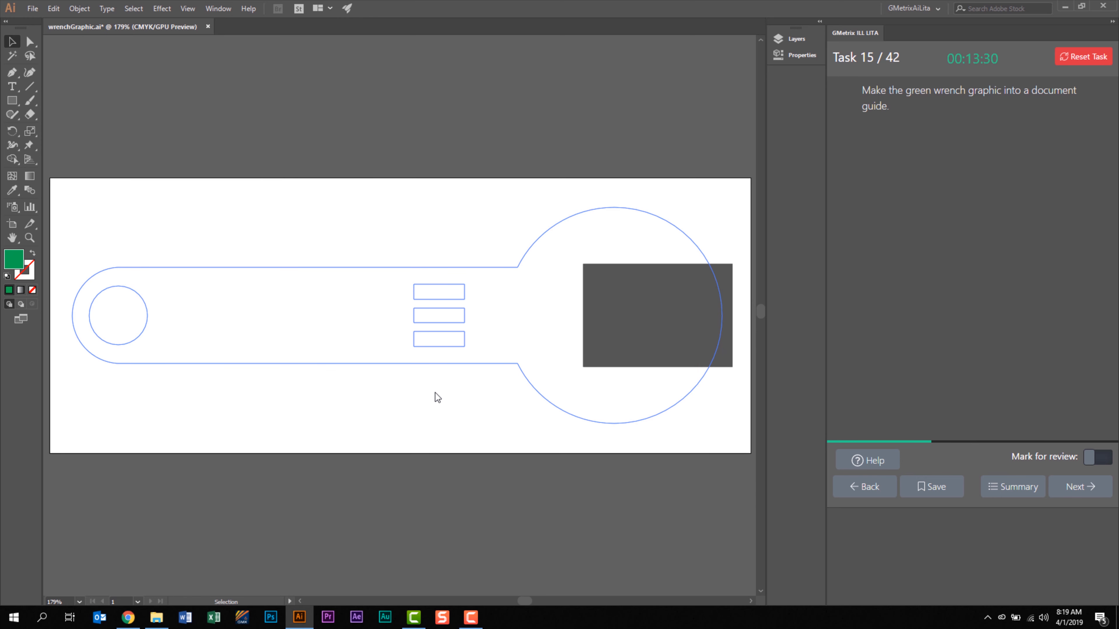
{"action": "left_click", "coordinate": [1095, 486]}
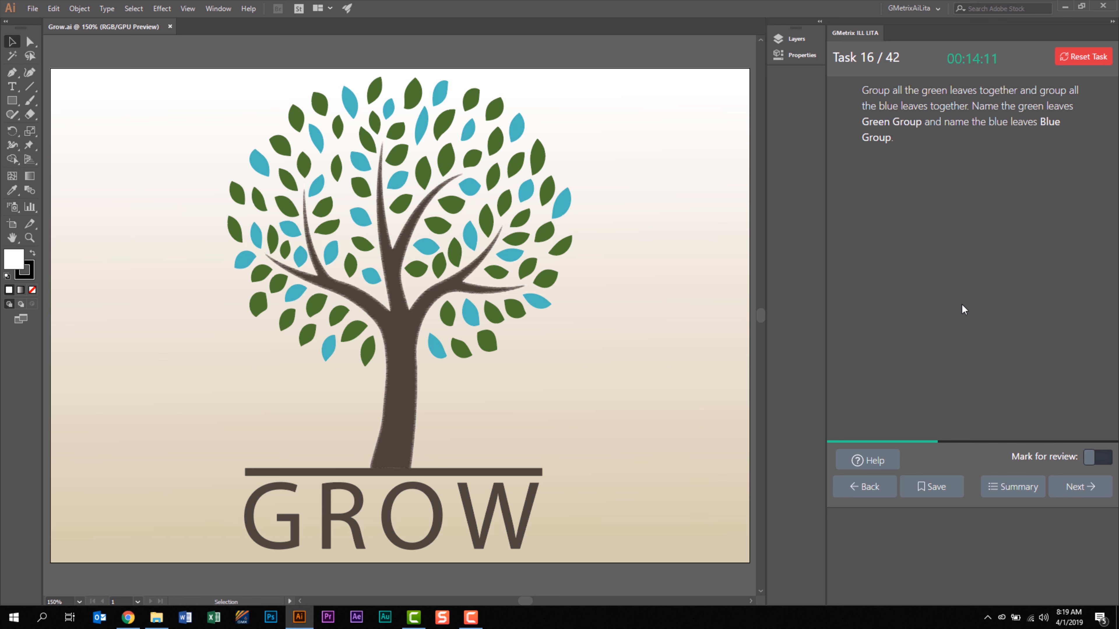
Select all blue leaves by matching the fill color of one blue leaf and group them together.
{"action": "left_click", "coordinate": [659, 132]}
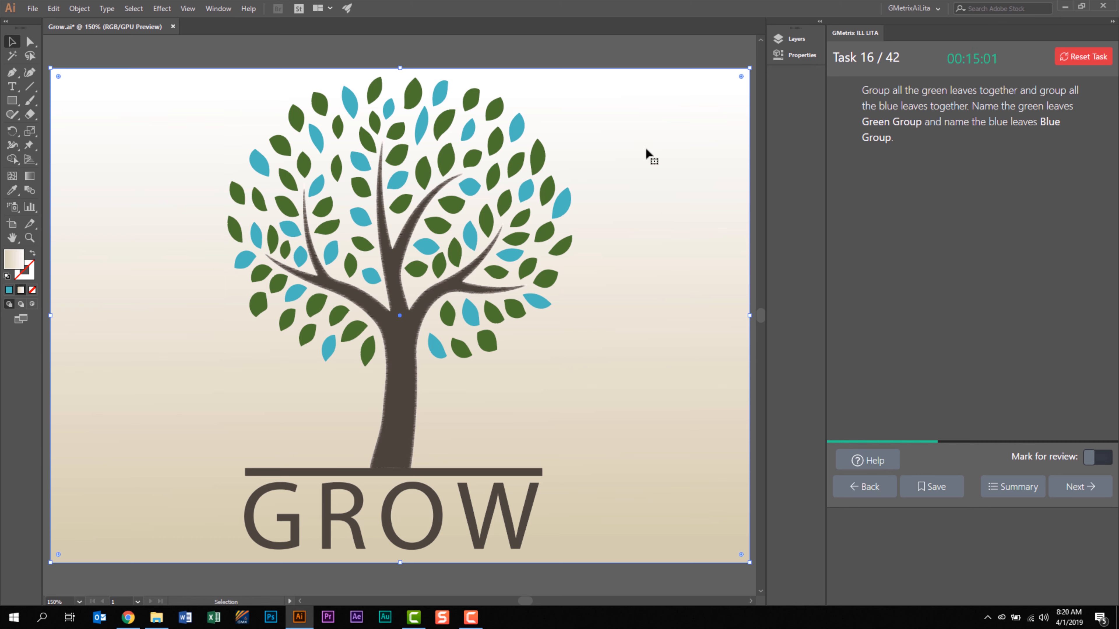
{"action": "left_click", "coordinate": [522, 135]}
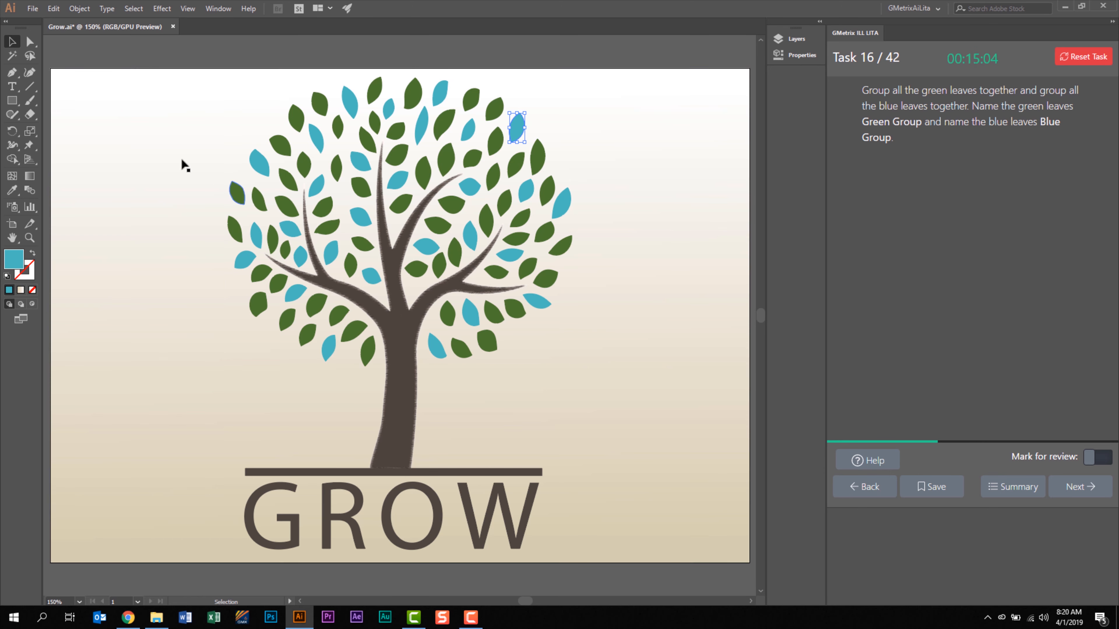
{"action": "left_click", "coordinate": [133, 8]}
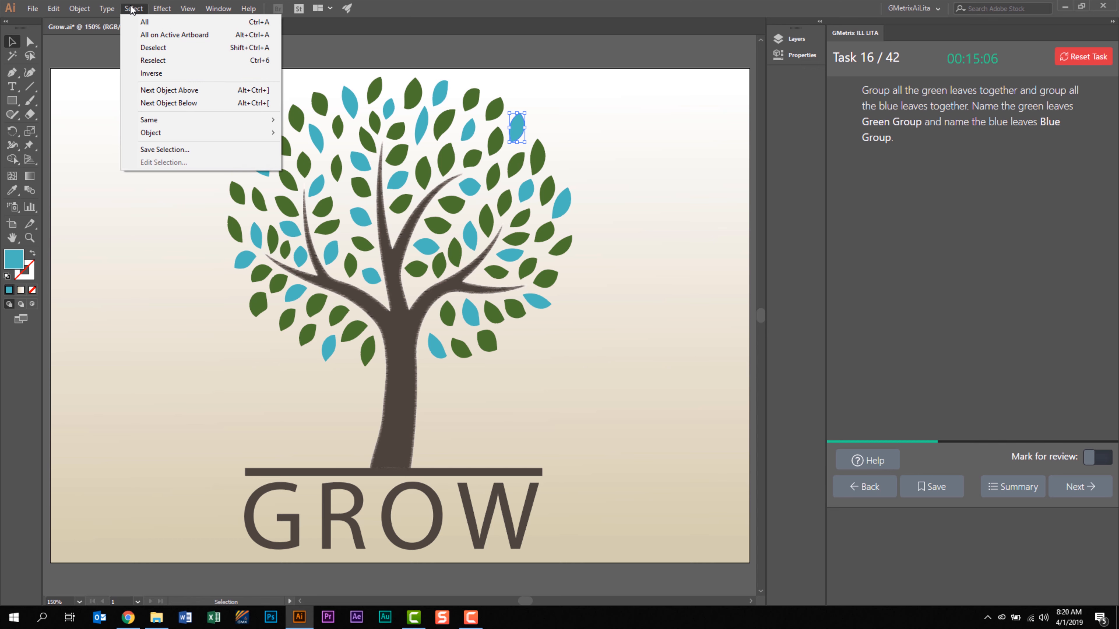
{"action": "mouse_move", "coordinate": [218, 120]}
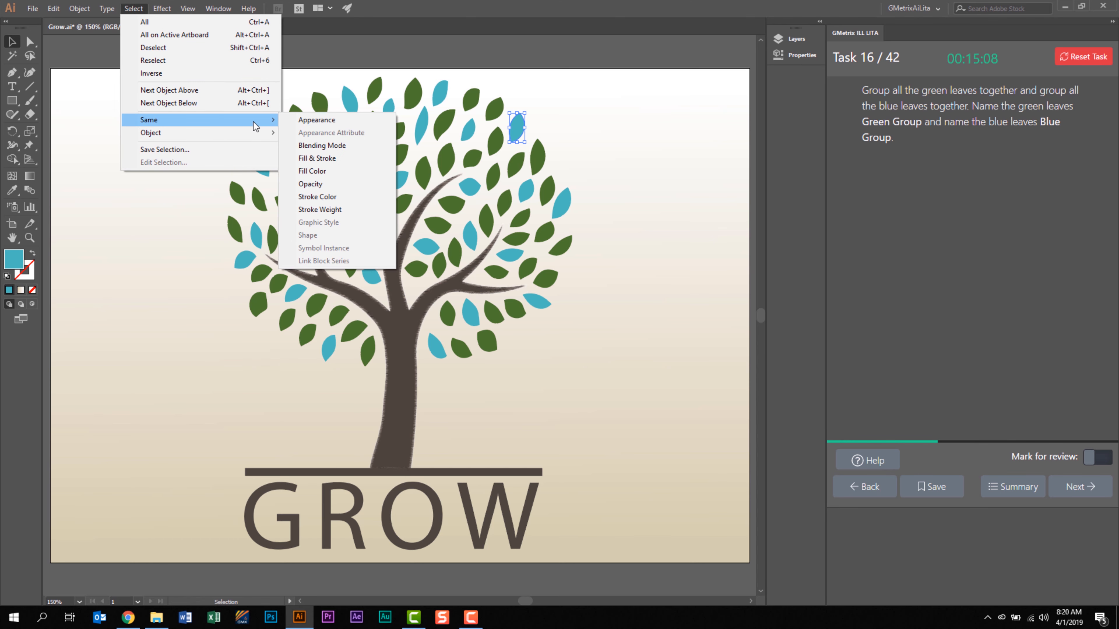
{"action": "left_click", "coordinate": [357, 173]}
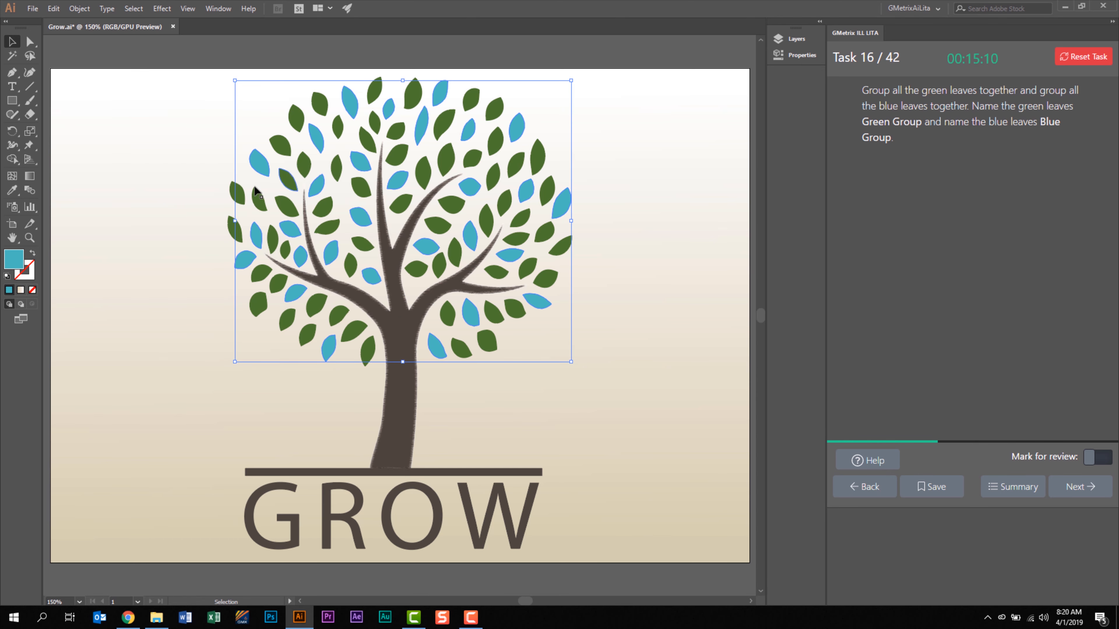
{"action": "left_click", "coordinate": [80, 9]}
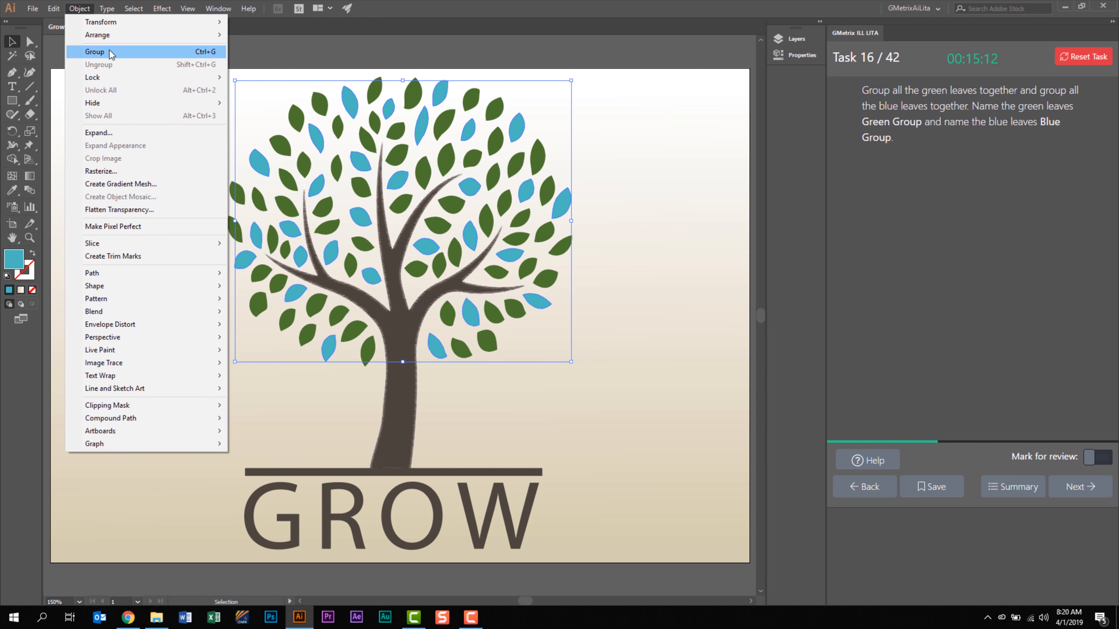
{"action": "left_click", "coordinate": [119, 52]}
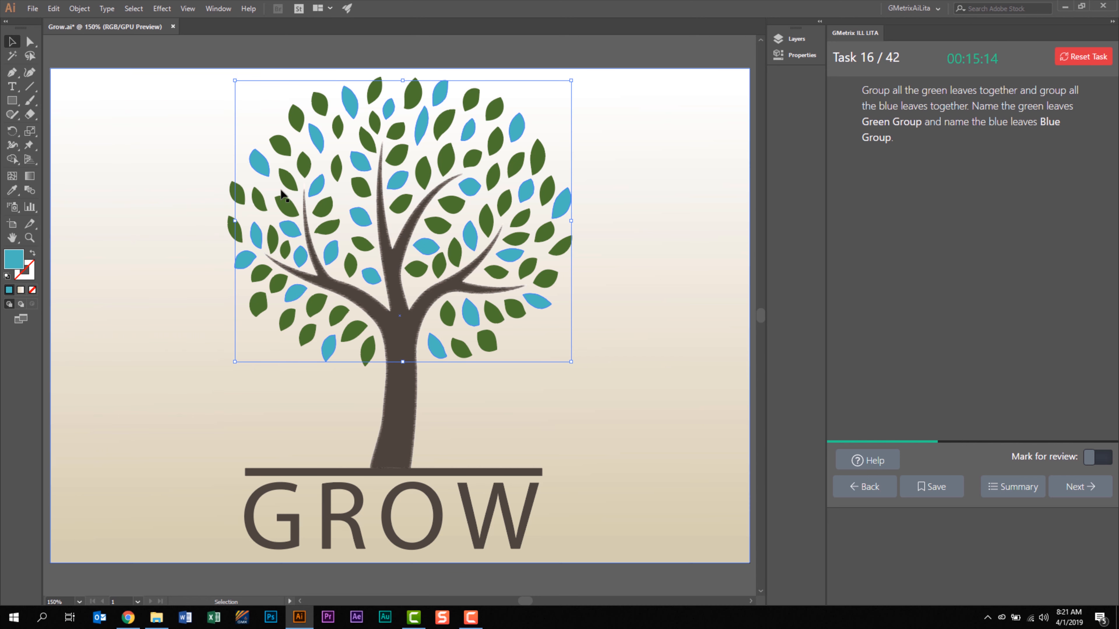
Rename the group of green leaves as Green Group and pick the blue leaves' group among the layer's objects.
{"action": "left_click", "coordinate": [813, 39]}
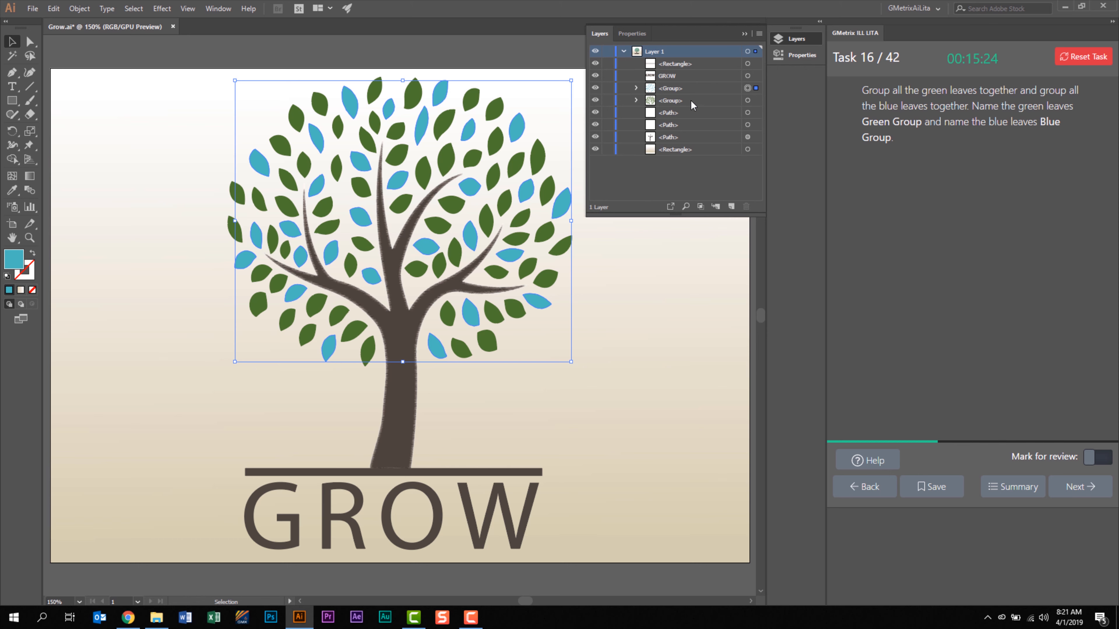
{"action": "left_click", "coordinate": [674, 102]}
{"action": "double_click", "coordinate": [673, 101]}
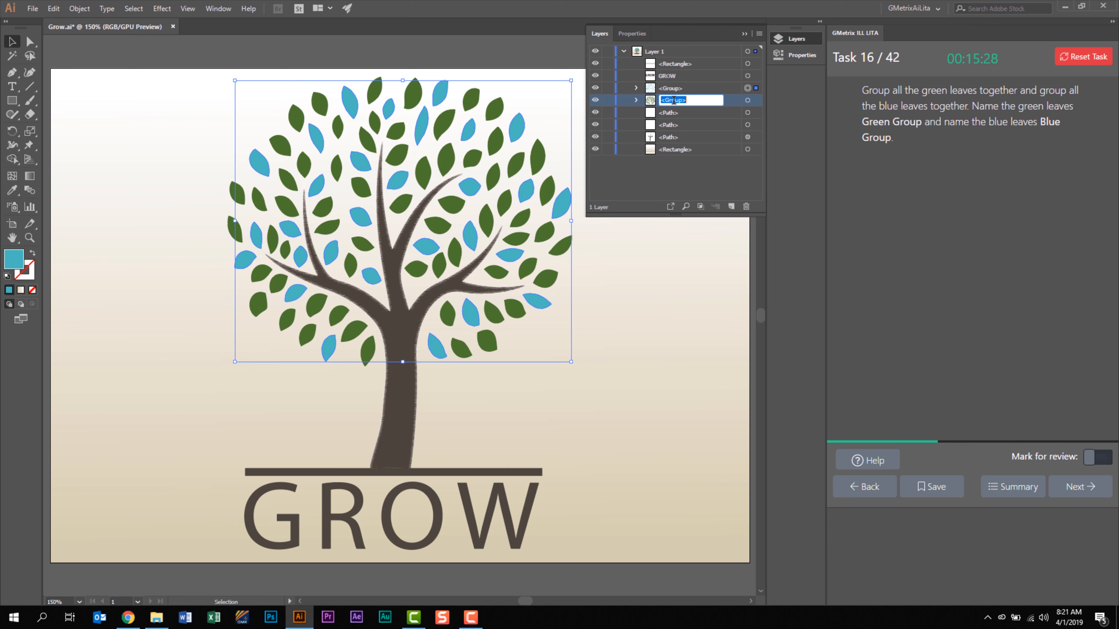
{"action": "key", "text": "BackSpace"}
{"action": "type", "text": "Green Group"}
{"action": "key", "text": "Return"}
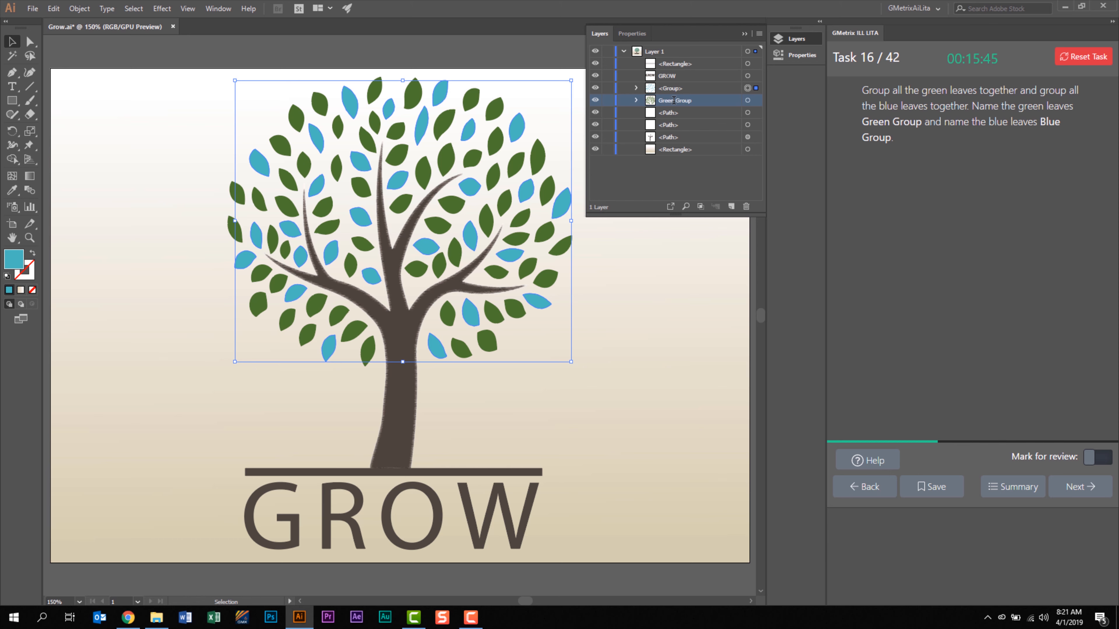
{"action": "left_click", "coordinate": [665, 88]}
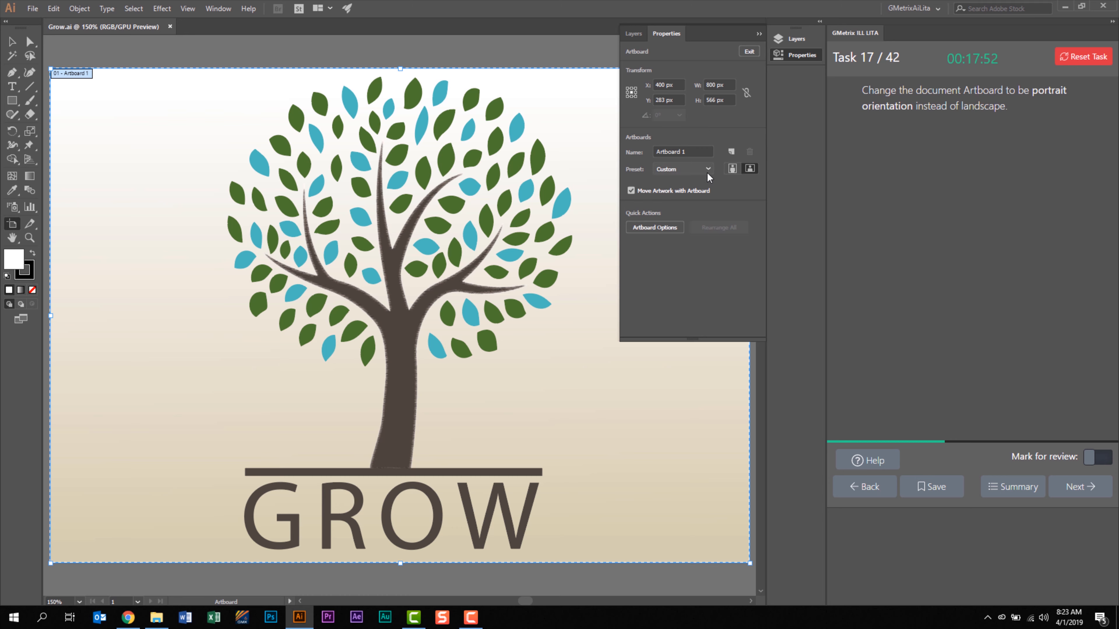
Change Artboard 1 from landscape to portrait orientation and collapse the artboard properties.
{"action": "left_click", "coordinate": [731, 171]}
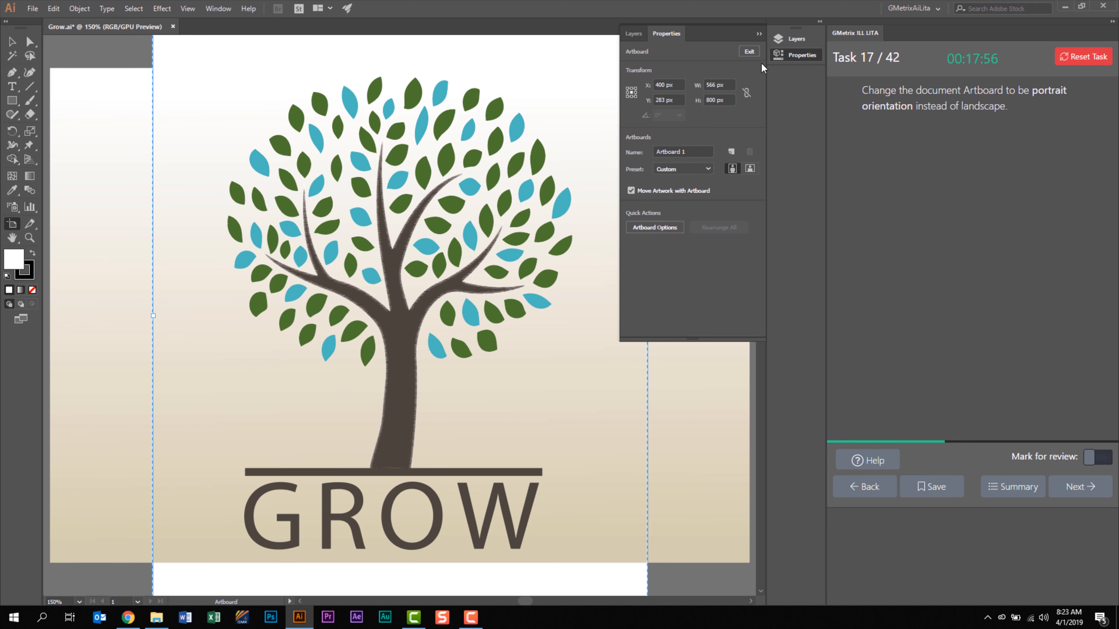
{"action": "left_click", "coordinate": [760, 32]}
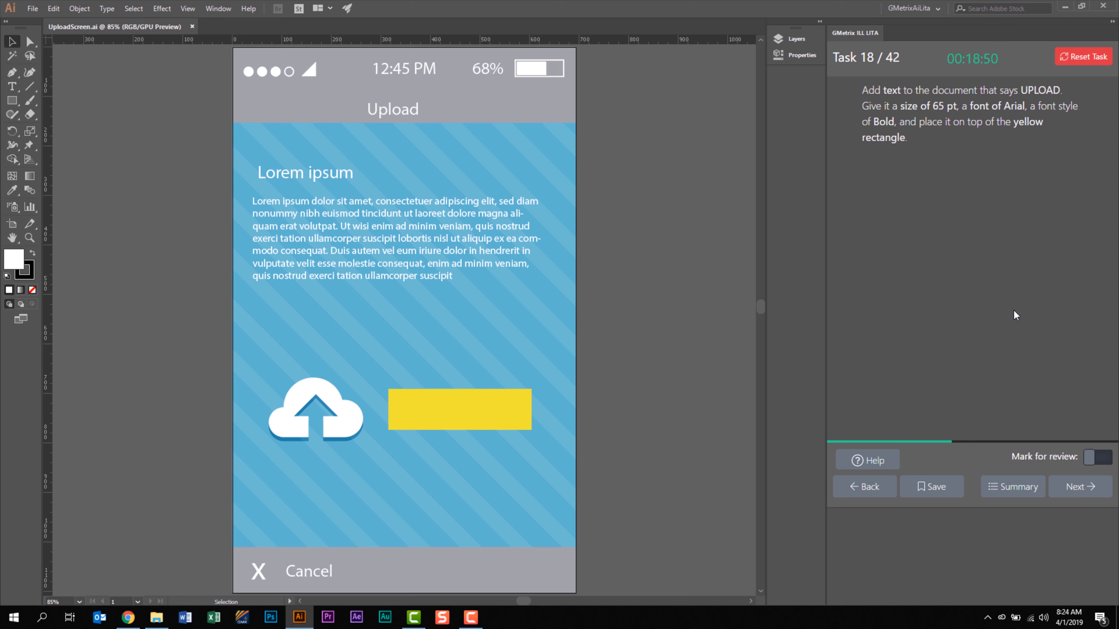
Add a point text object reading UPLOAD on the yellow rectangle beside the cloud icon.
{"action": "key", "text": "t"}
{"action": "left_click", "coordinate": [408, 405]}
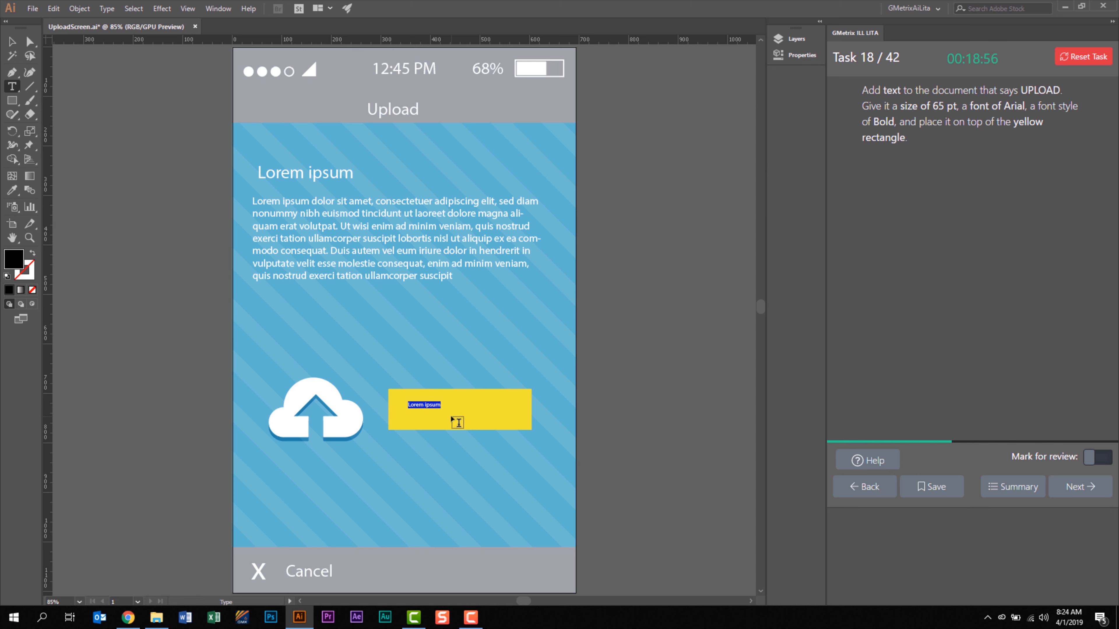
{"action": "type", "text": "UPLOAD"}
{"action": "key", "text": "Escape"}
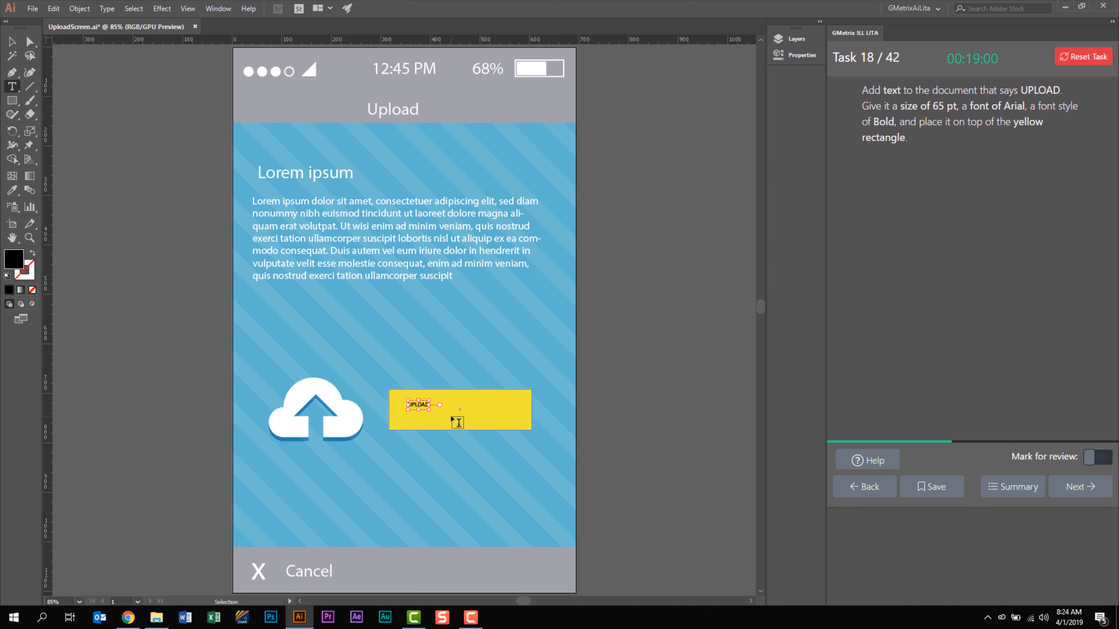
Format the UPLOAD text in Arial with the Bold style at a size of 65 pt.
{"action": "key", "text": "Return"}
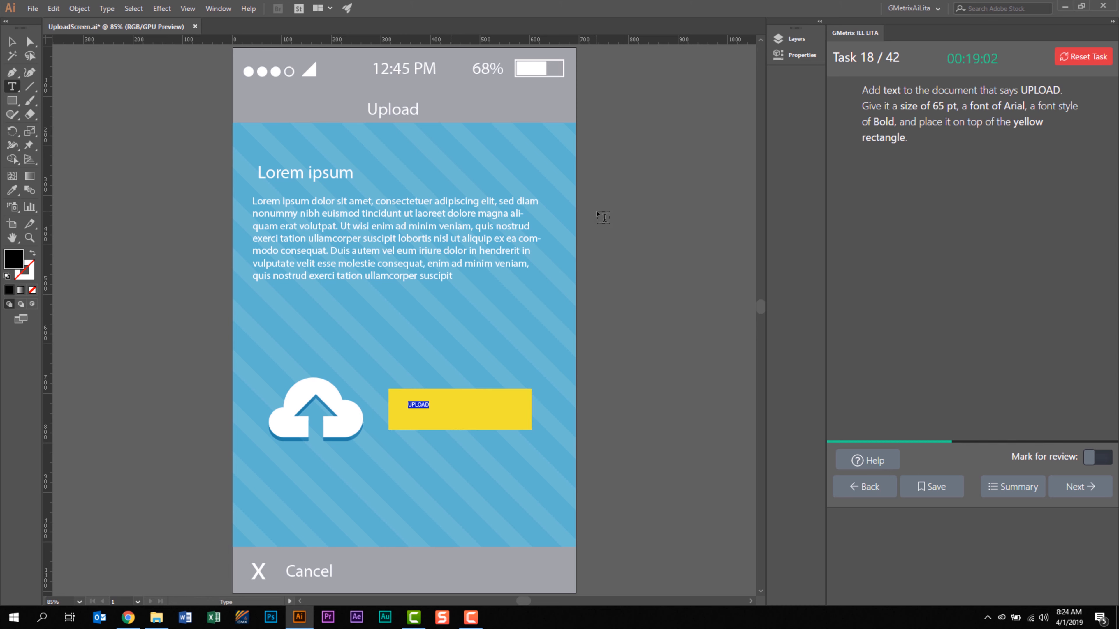
{"action": "left_click", "coordinate": [798, 56]}
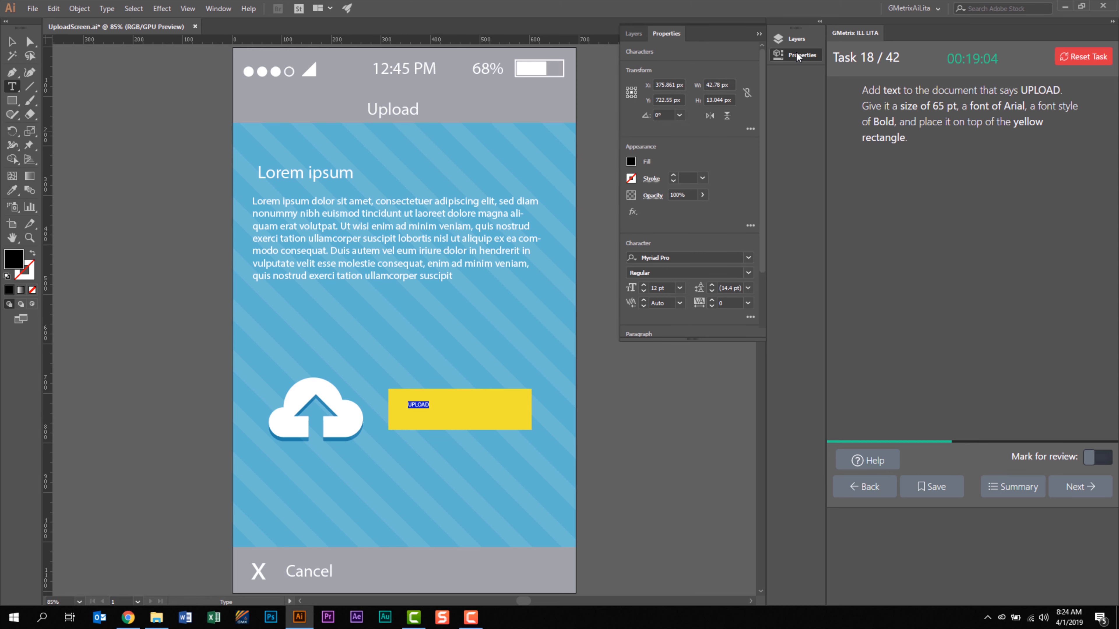
{"action": "scroll", "coordinate": [695, 192], "scroll_direction": "down", "scroll_amount": 2}
{"action": "left_click", "coordinate": [687, 182]}
{"action": "type", "text": "Arial"}
{"action": "key", "text": "Return"}
{"action": "left_click", "coordinate": [749, 198]}
{"action": "left_click", "coordinate": [645, 290]}
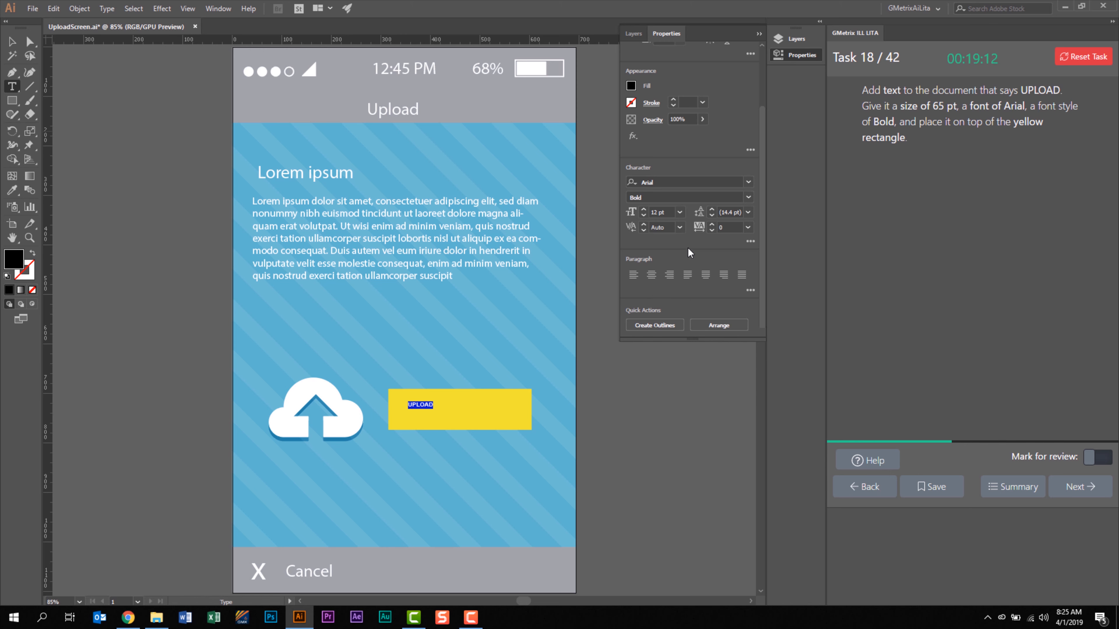
{"action": "left_click", "coordinate": [645, 212]}
{"action": "type", "text": "65"}
{"action": "key", "text": "Tab"}
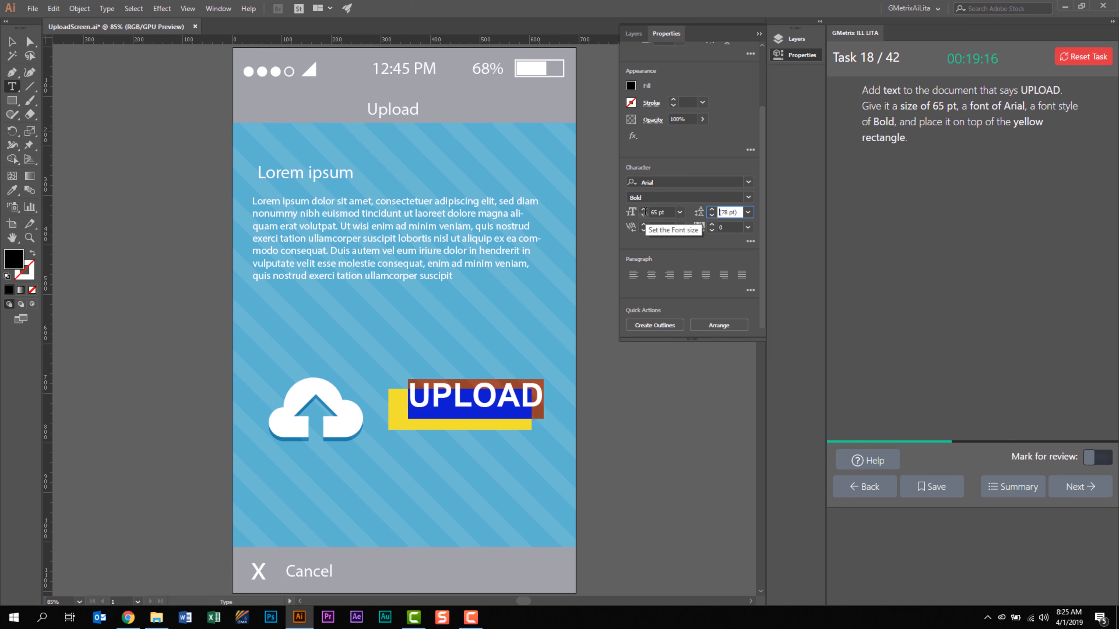
Move the UPLOAD text so it sits centered on the yellow rectangle, deselect it, and advance to the following task.
{"action": "left_click", "coordinate": [759, 34]}
{"action": "left_click", "coordinate": [12, 41]}
{"action": "left_click_drag", "start_coordinate": [476, 397], "coordinate": [459, 413]}
{"action": "left_click", "coordinate": [656, 427]}
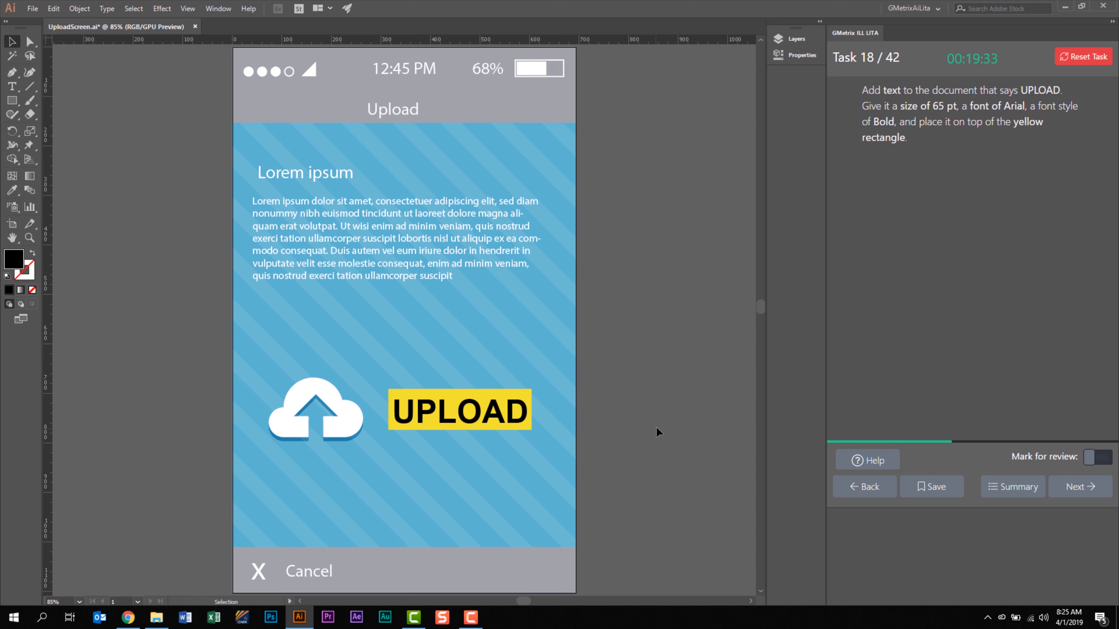
{"action": "left_click", "coordinate": [1084, 486]}
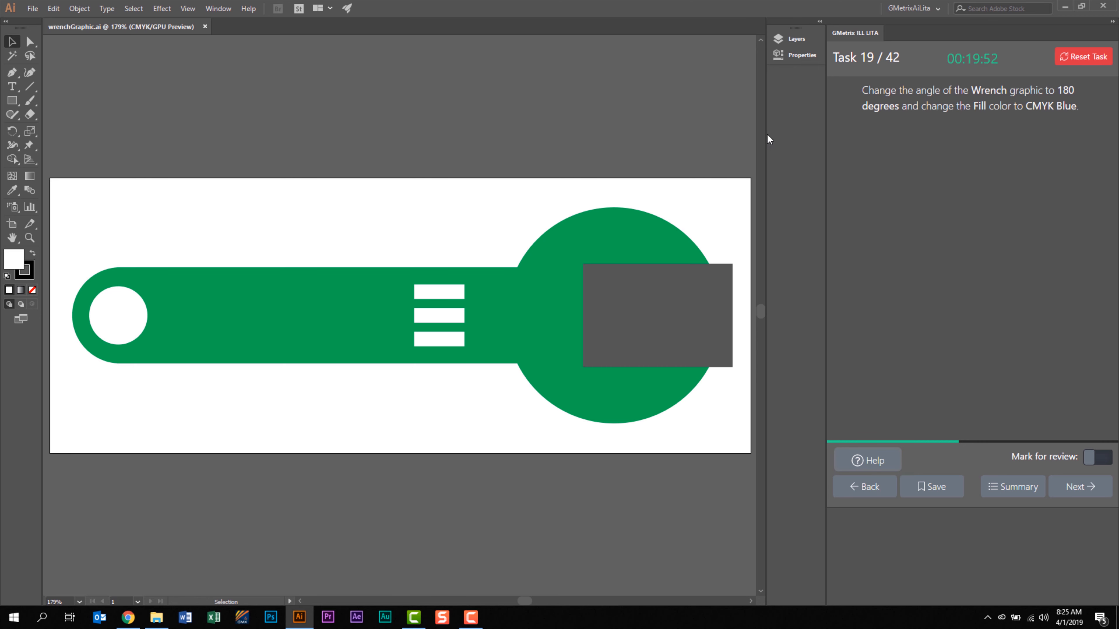
Rotate the green wrench graphic by setting its angle to 180 degrees.
{"action": "left_click", "coordinate": [553, 298]}
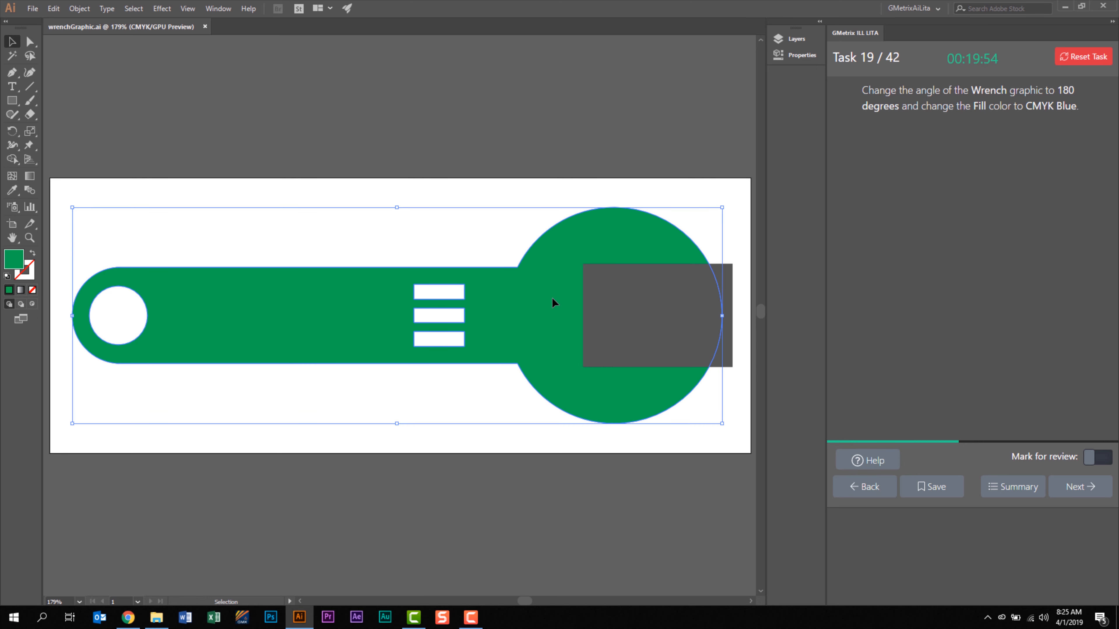
{"action": "left_click", "coordinate": [813, 56]}
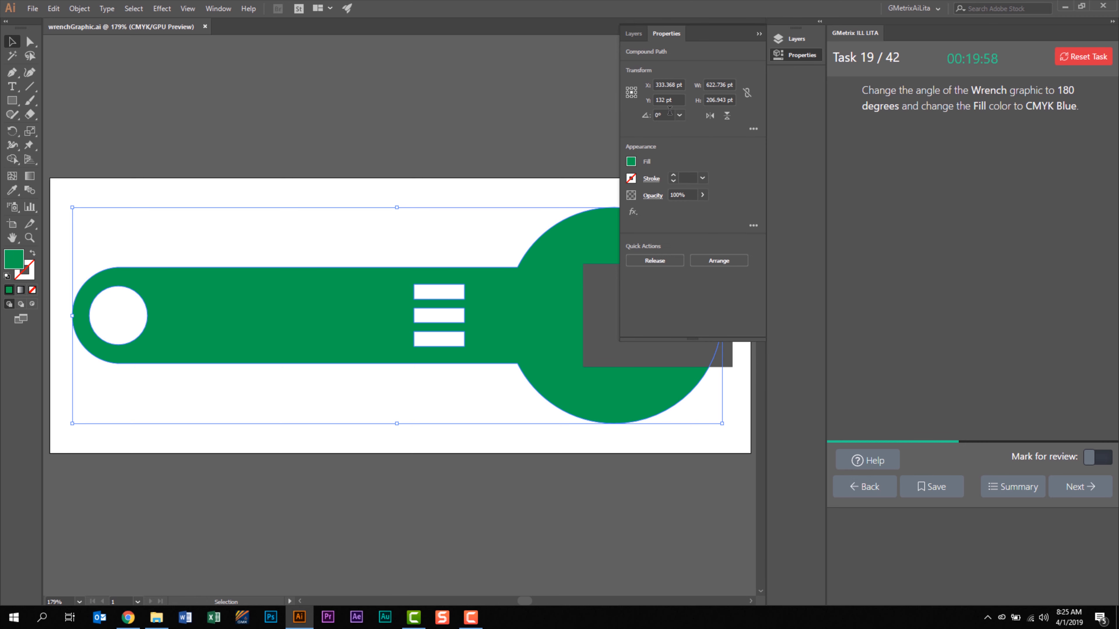
{"action": "left_click", "coordinate": [657, 115]}
{"action": "type", "text": "180"}
{"action": "key", "text": "Return"}
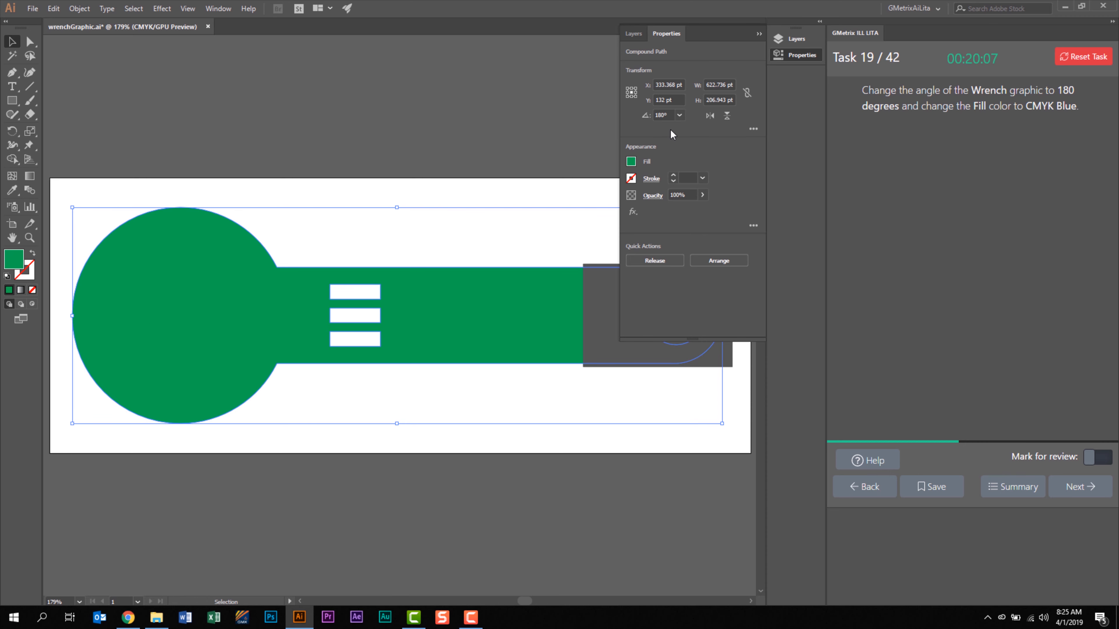
Open the fill color swatches for the wrench graphic.
{"action": "left_click", "coordinate": [631, 161]}
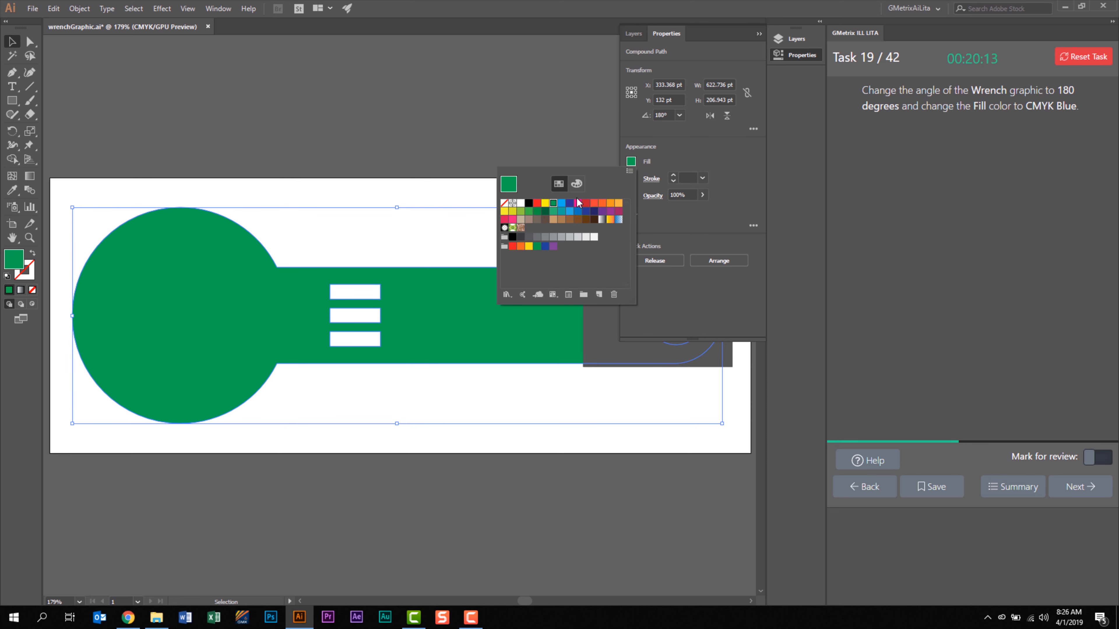
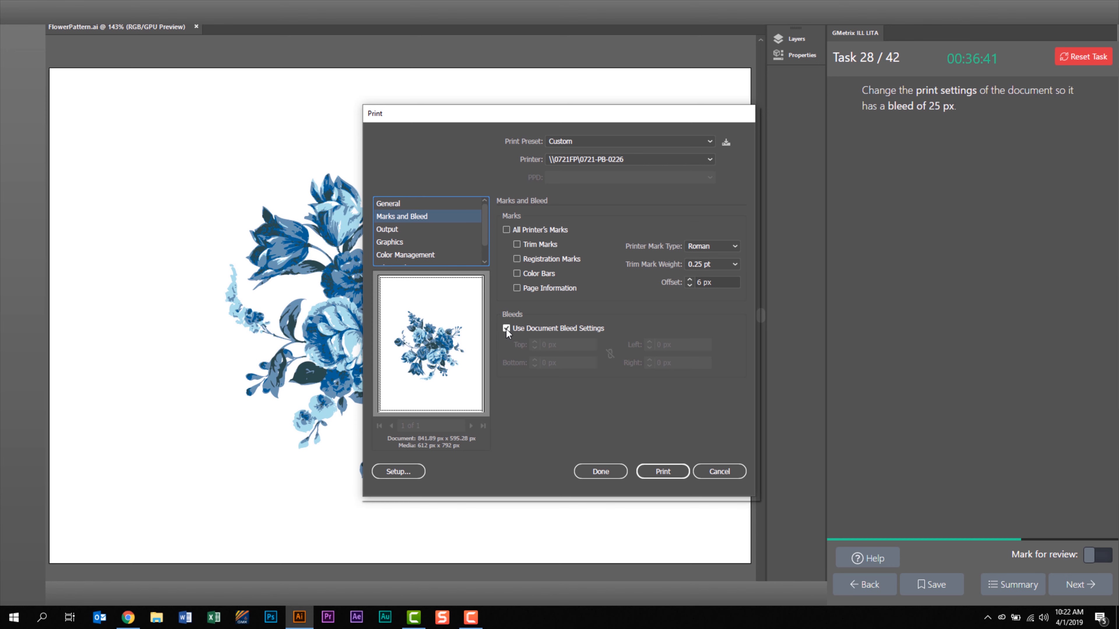
Turn off the document bleed settings in the print settings and set the print bleed to 25 px.
{"action": "left_click", "coordinate": [506, 329]}
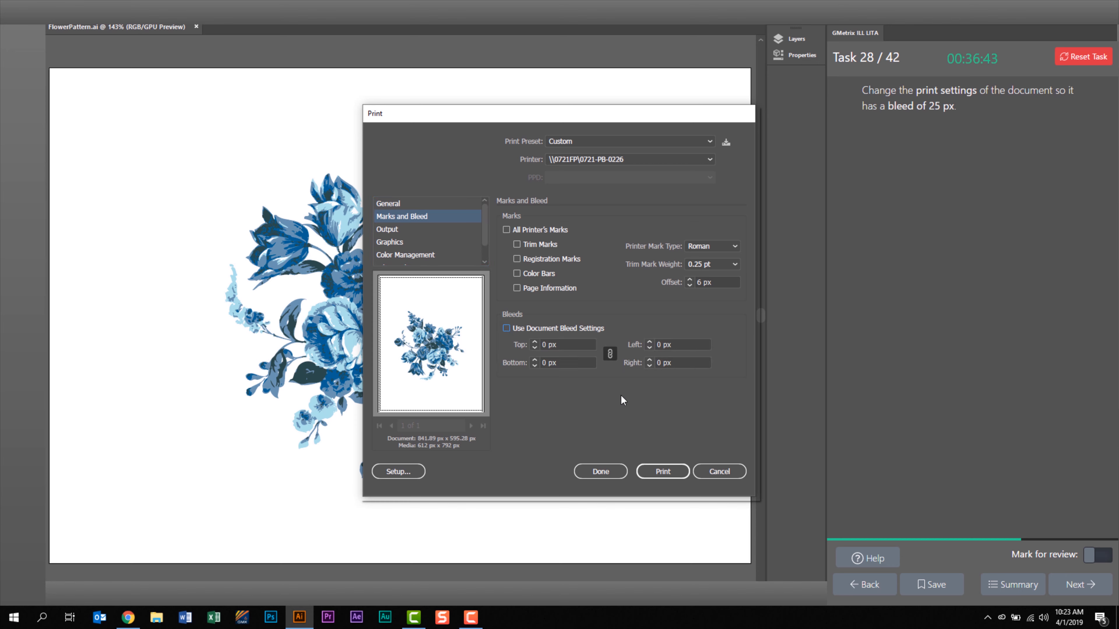
{"action": "left_click", "coordinate": [560, 347]}
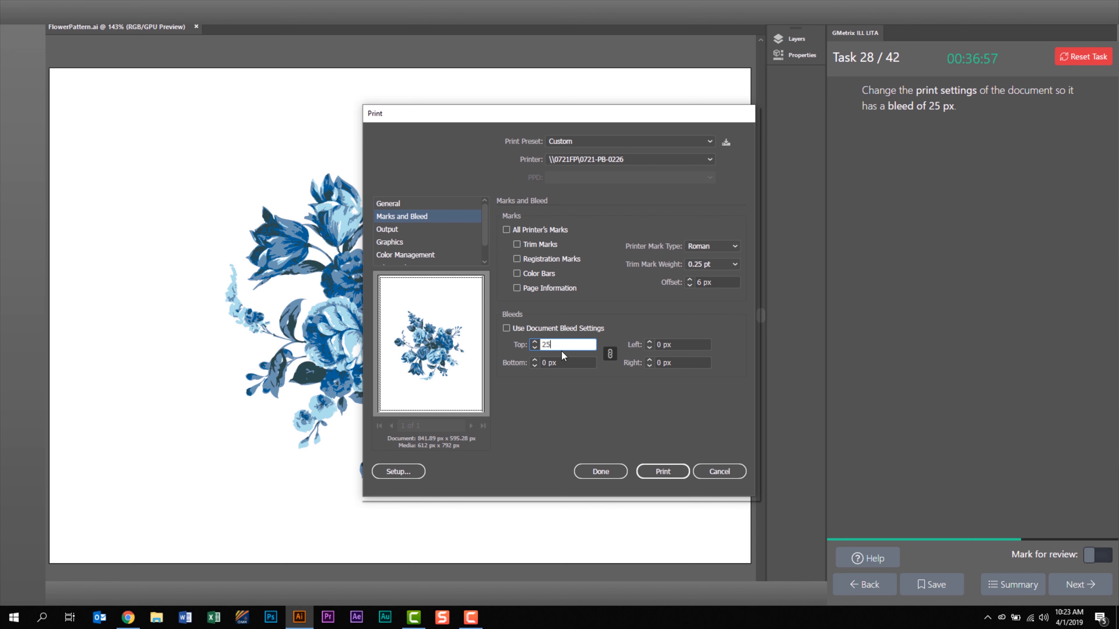
{"action": "key", "text": "Tab"}
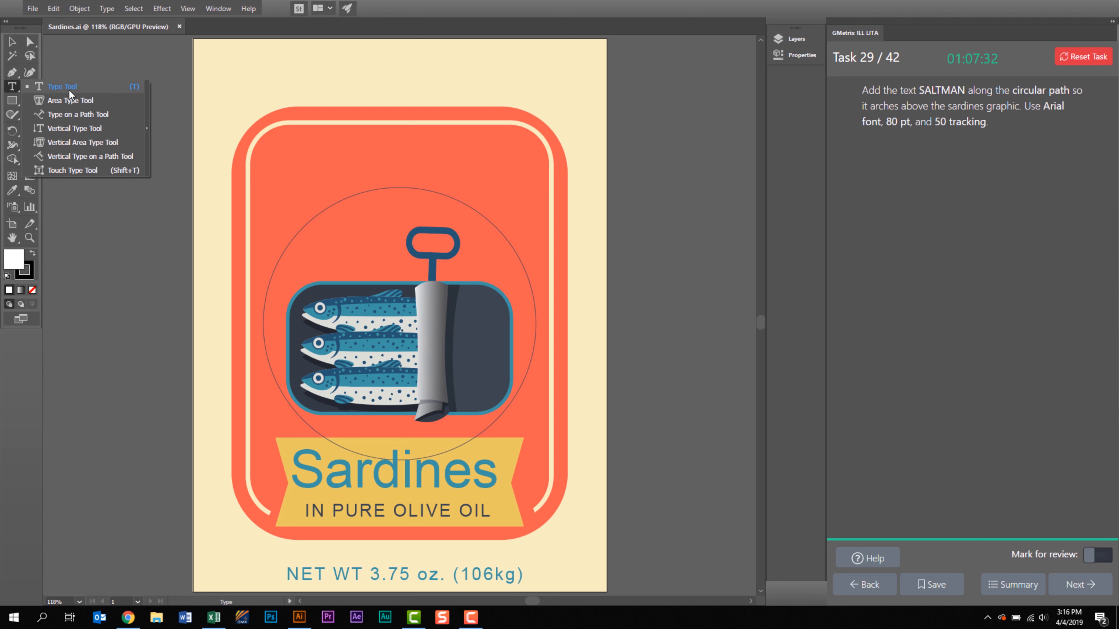
Add the text SALTMAN along the circular path around the sardines graphic with the Type on a Path tool.
{"action": "left_click", "coordinate": [118, 116]}
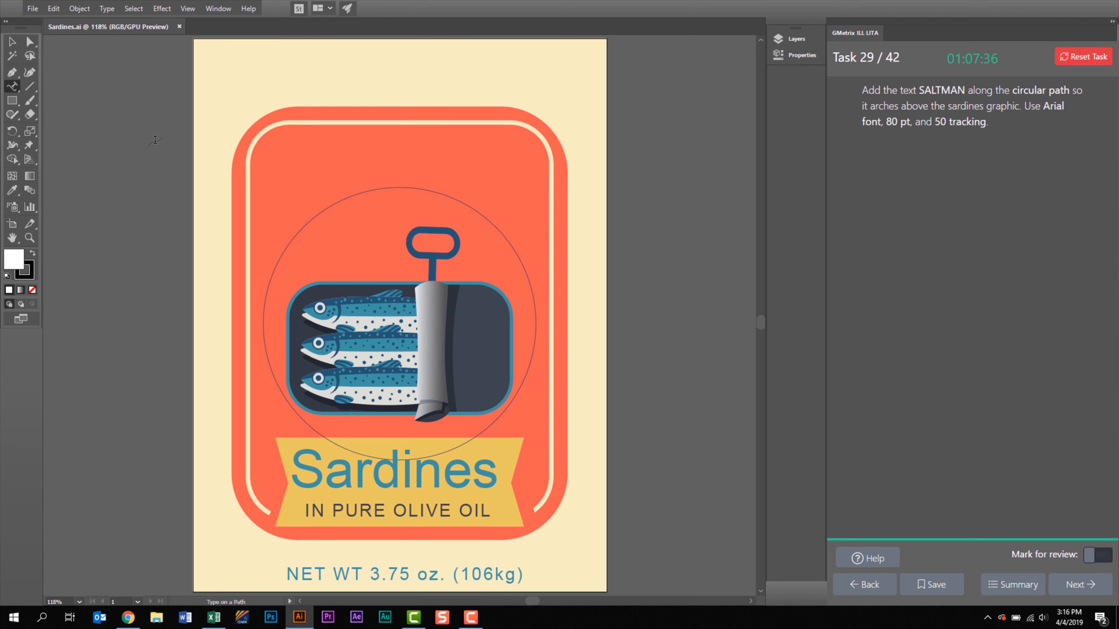
{"action": "left_click", "coordinate": [320, 211]}
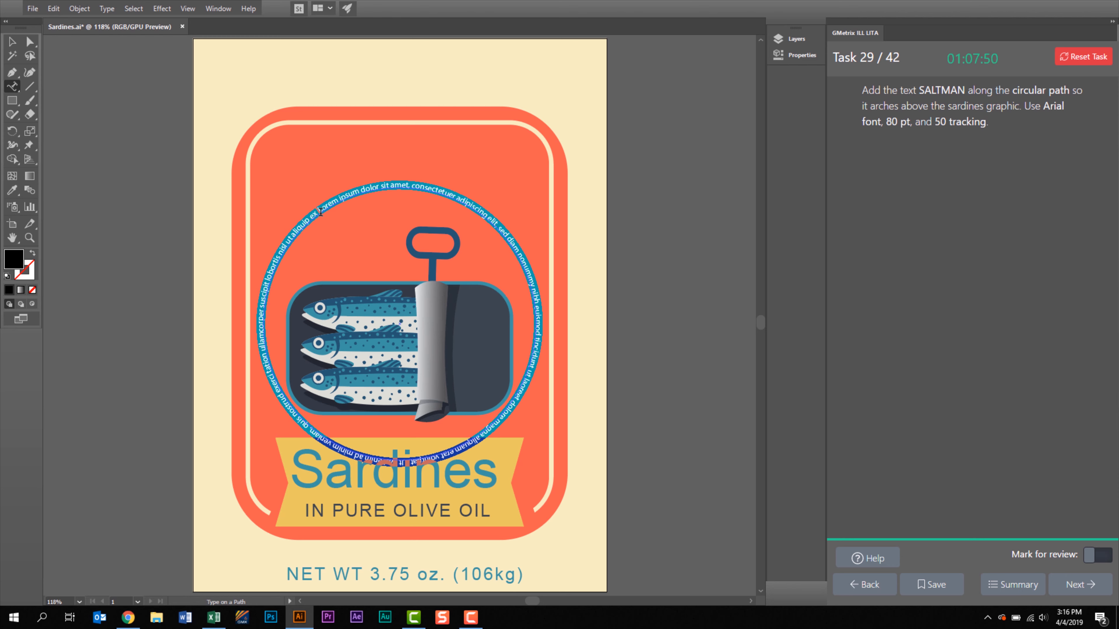
{"action": "type", "text": "SALTMAN"}
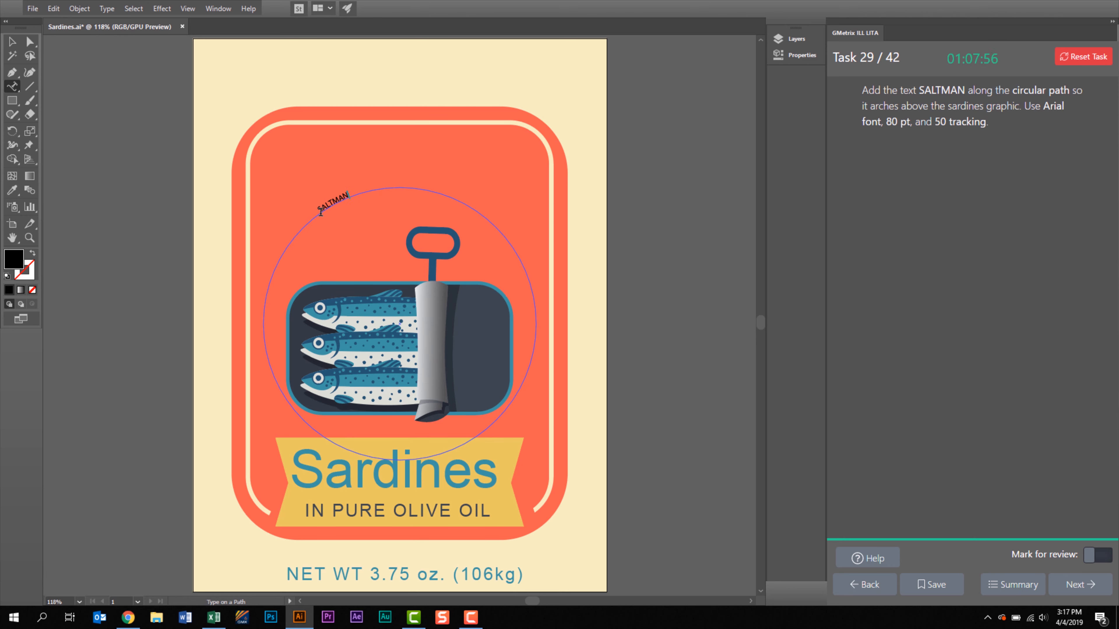
Format the whole SALTMAN text in Arial at 80 pt with a tracking of 50.
{"action": "key", "text": "ctrl+a"}
{"action": "left_click", "coordinate": [797, 56]}
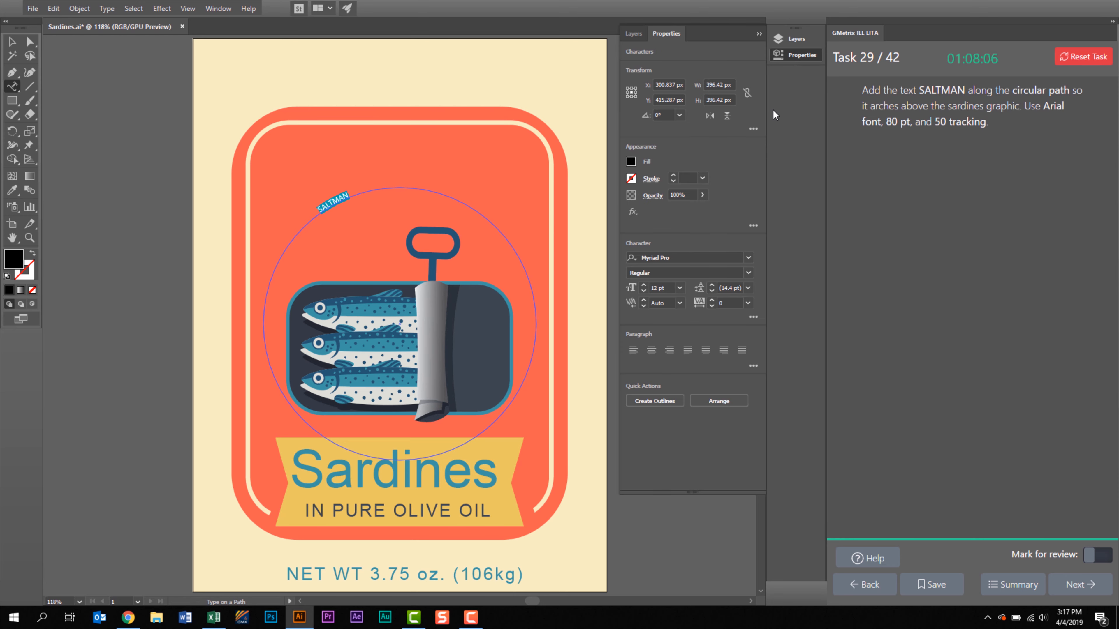
{"action": "left_click", "coordinate": [680, 257]}
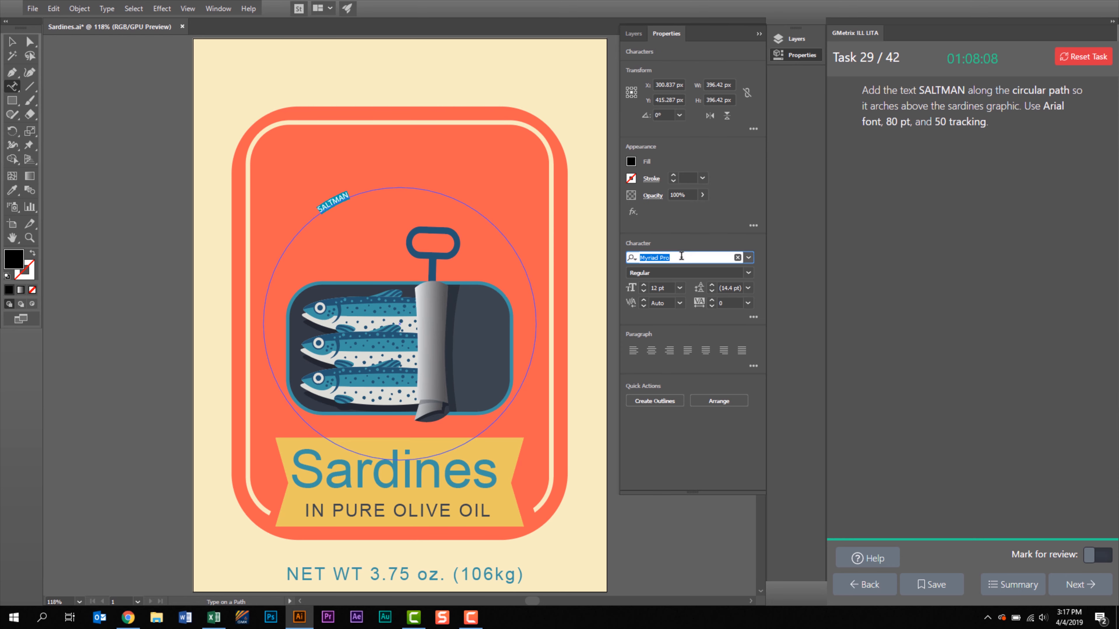
{"action": "type", "text": "Arial"}
{"action": "key", "text": "Return"}
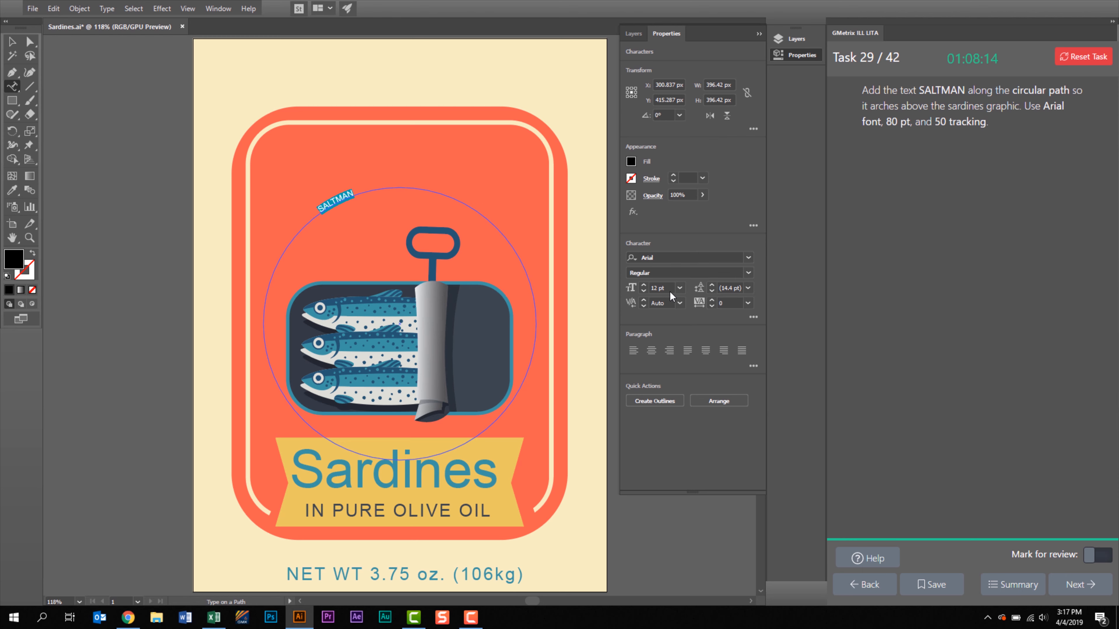
{"action": "left_click", "coordinate": [666, 289]}
{"action": "type", "text": "80"}
{"action": "key", "text": "Return"}
{"action": "left_click", "coordinate": [703, 303]}
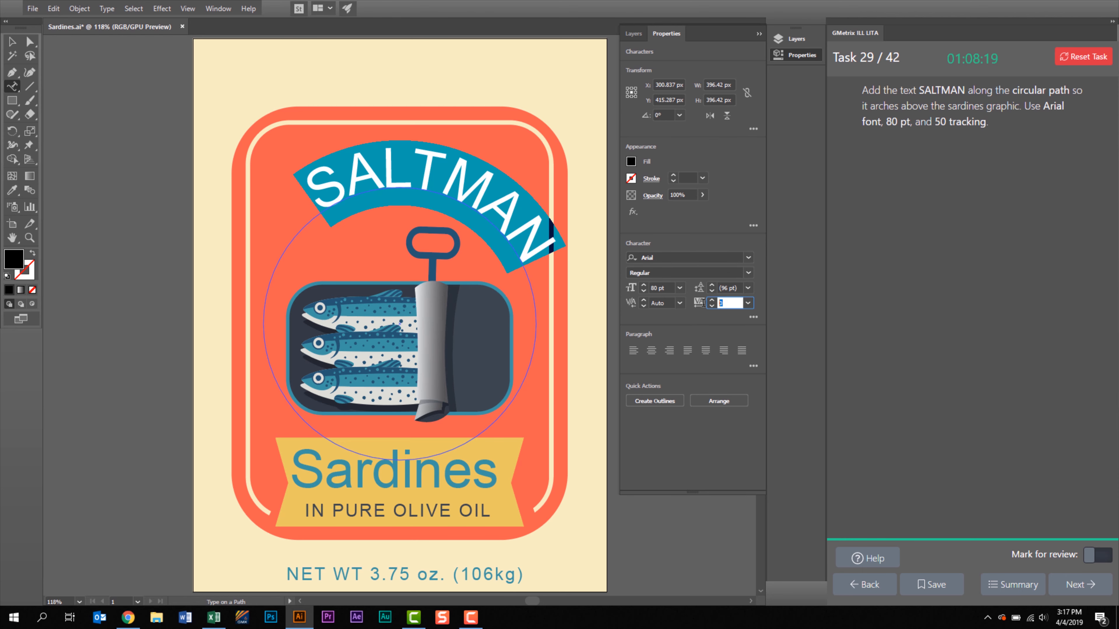
{"action": "type", "text": "50"}
{"action": "key", "text": "Return"}
Slide the SALTMAN text along the circle so it arches above the sardines graphic, deselect it, and advance to the following task.
{"action": "left_click", "coordinate": [12, 42]}
{"action": "left_click", "coordinate": [225, 183]}
{"action": "left_click", "coordinate": [393, 180]}
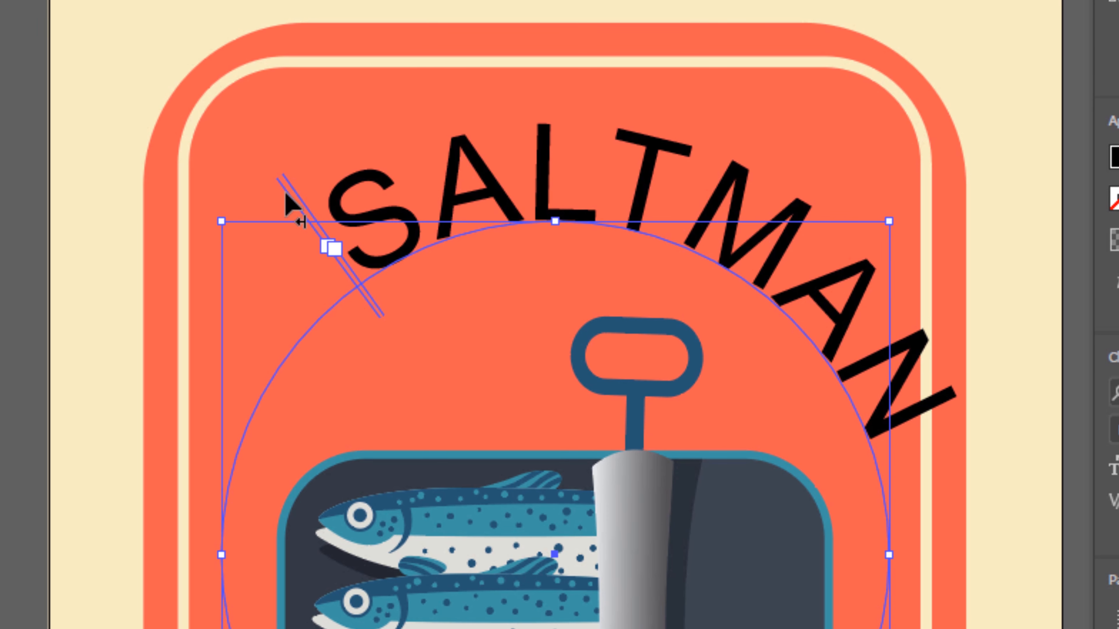
{"action": "left_click_drag", "start_coordinate": [285, 192], "coordinate": [220, 253]}
{"action": "left_click", "coordinate": [1010, 411]}
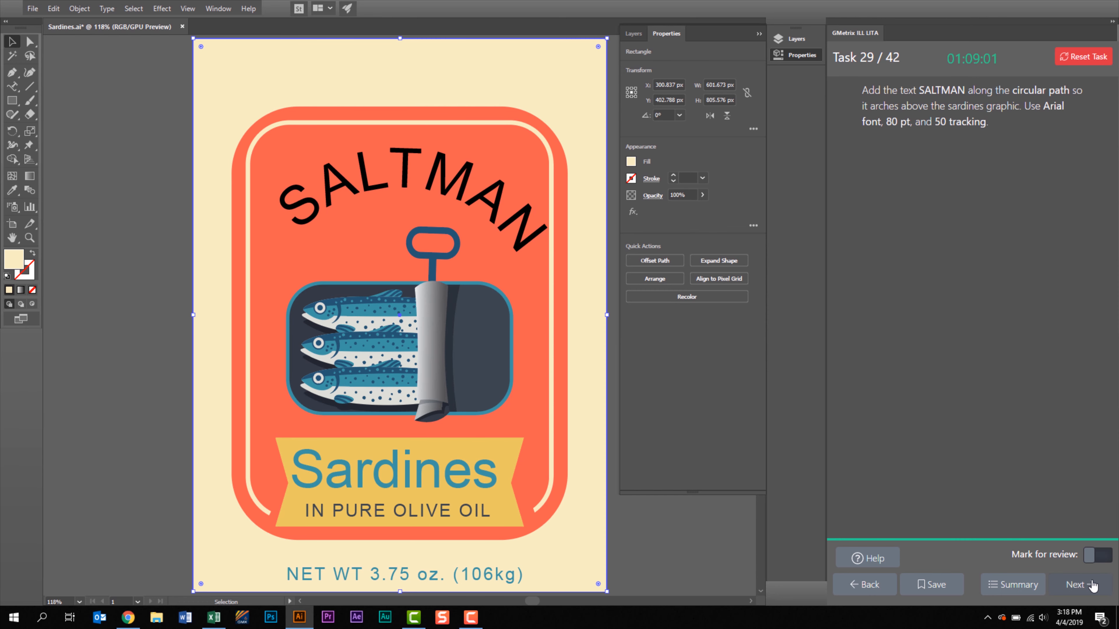
{"action": "left_click", "coordinate": [1092, 586]}
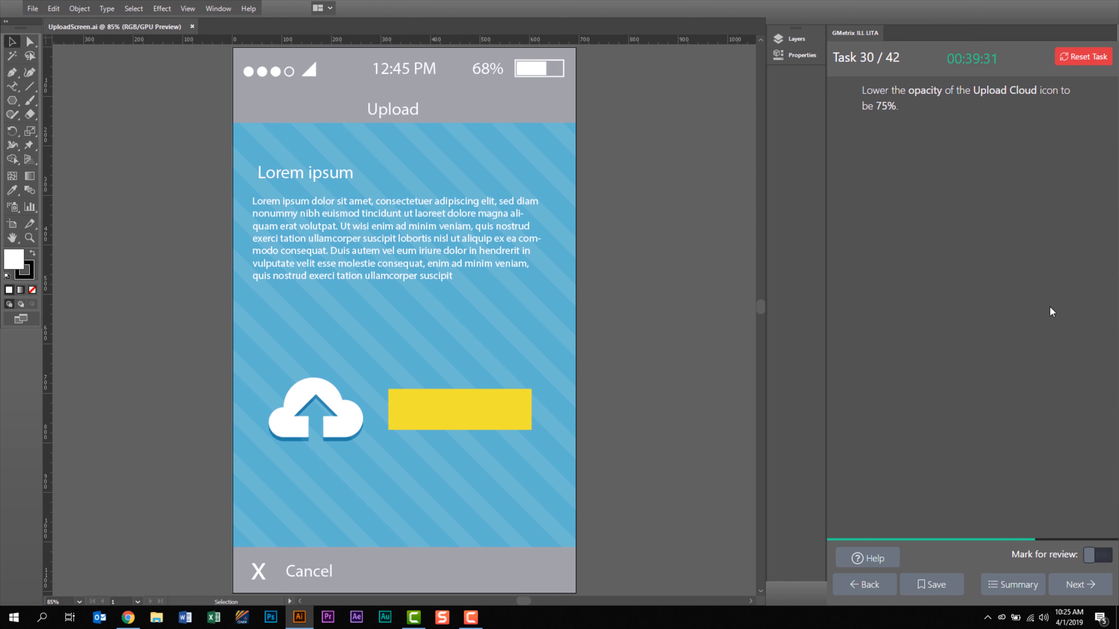
Lower the opacity of the Upload Cloud icon to 75% and advance to the following task.
{"action": "left_click", "coordinate": [347, 428]}
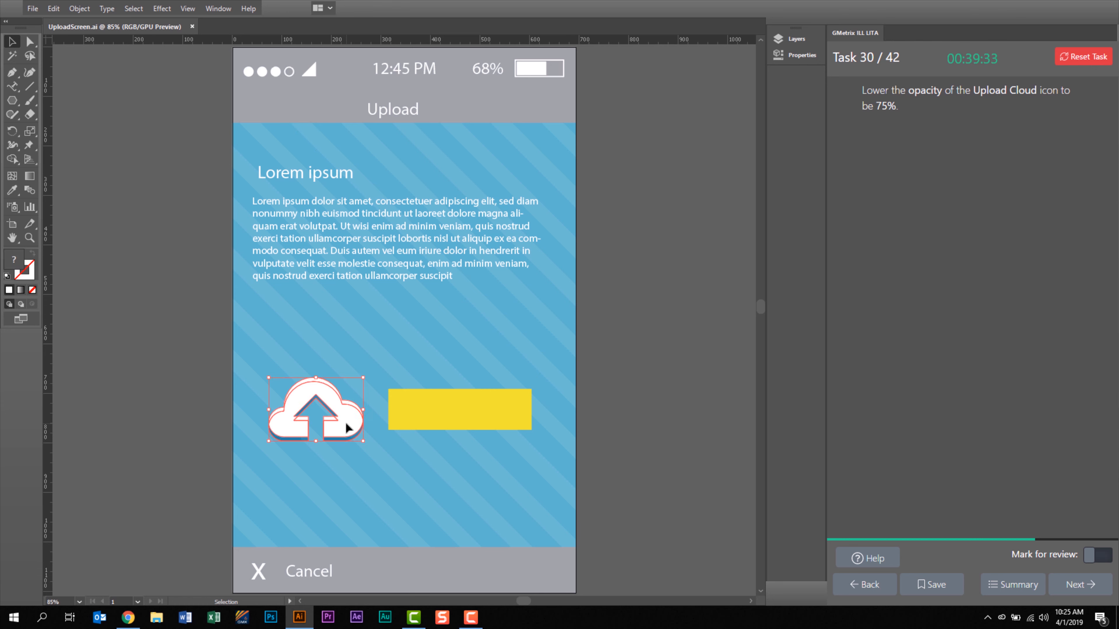
{"action": "left_click", "coordinate": [801, 56]}
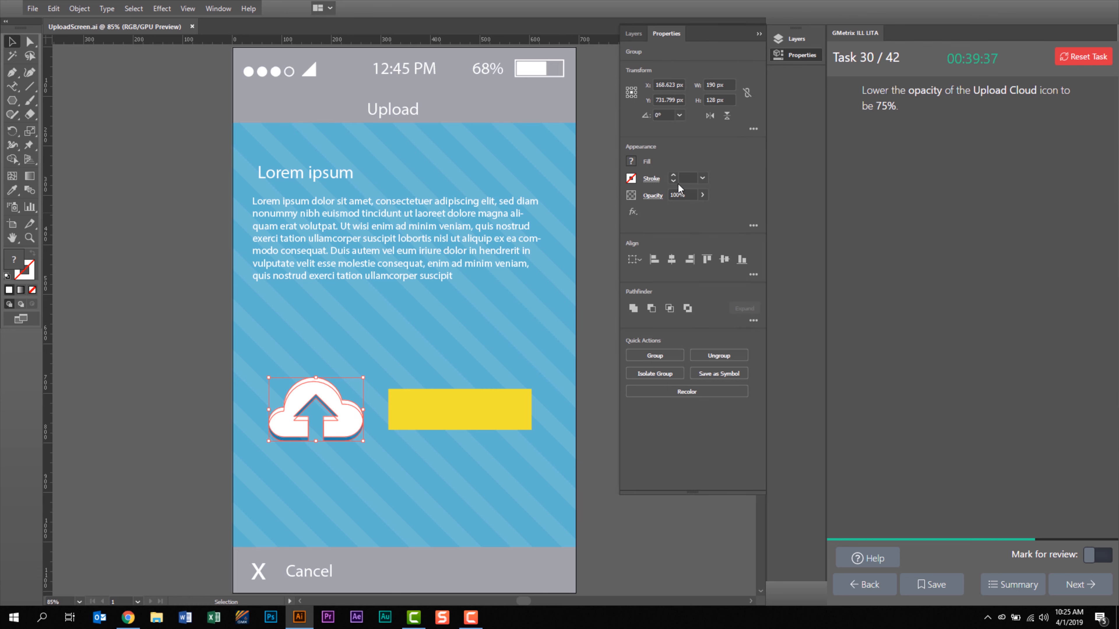
{"action": "left_click", "coordinate": [652, 196]}
{"action": "type", "text": "75"}
{"action": "key", "text": "Return"}
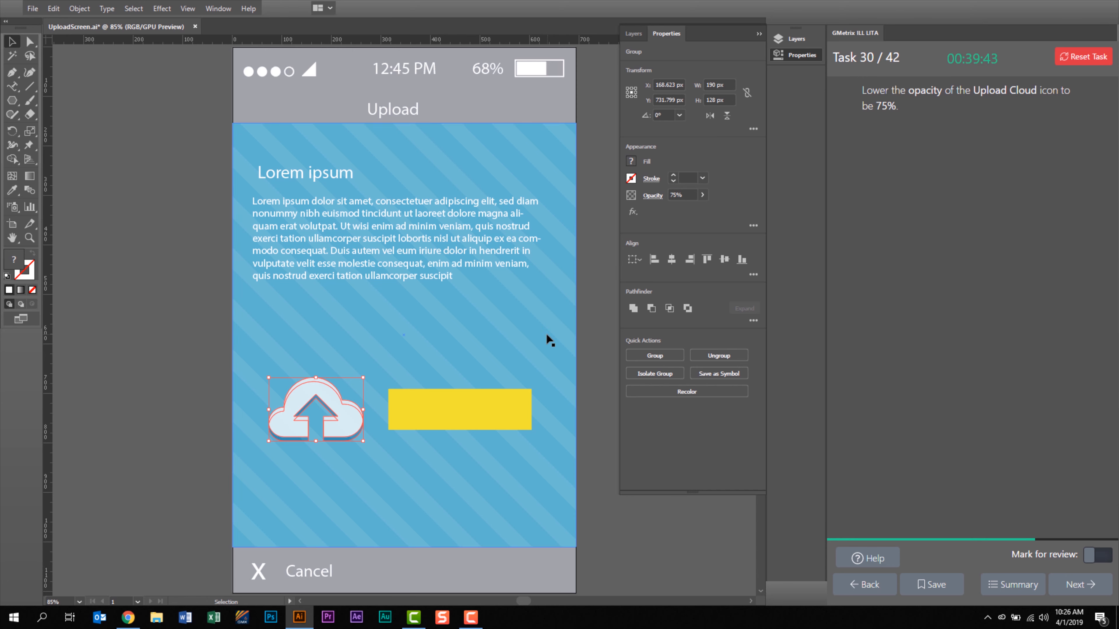
{"action": "left_click", "coordinate": [1080, 584]}
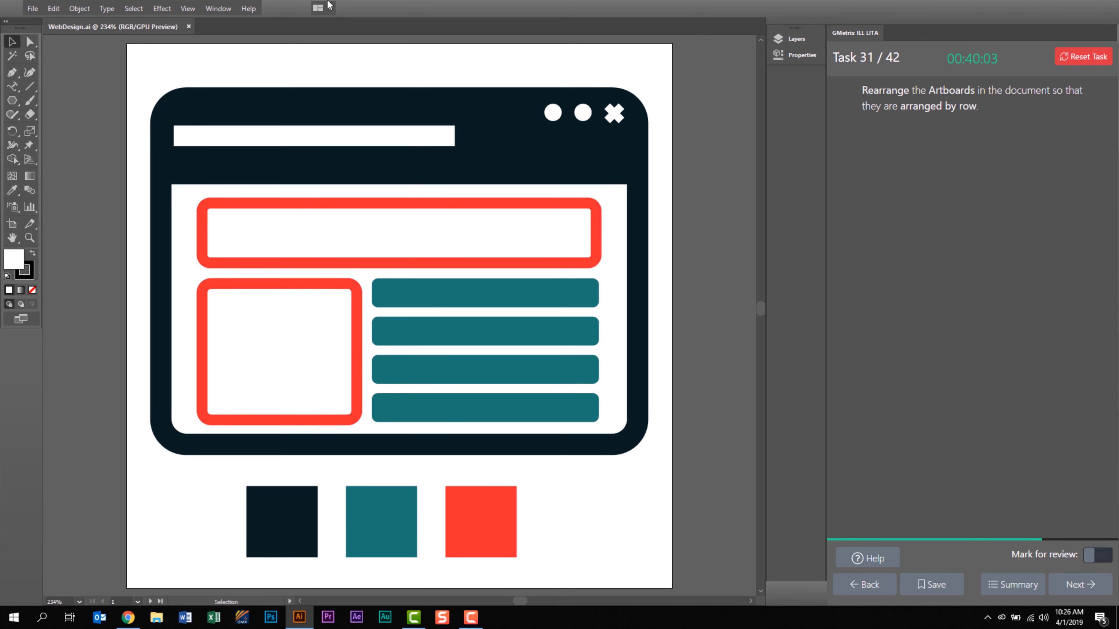
Rearrange all artboards with the arrange-by-row layout, keeping the 20 px spacing and moving the artwork with the artboards.
{"action": "left_click", "coordinate": [218, 10]}
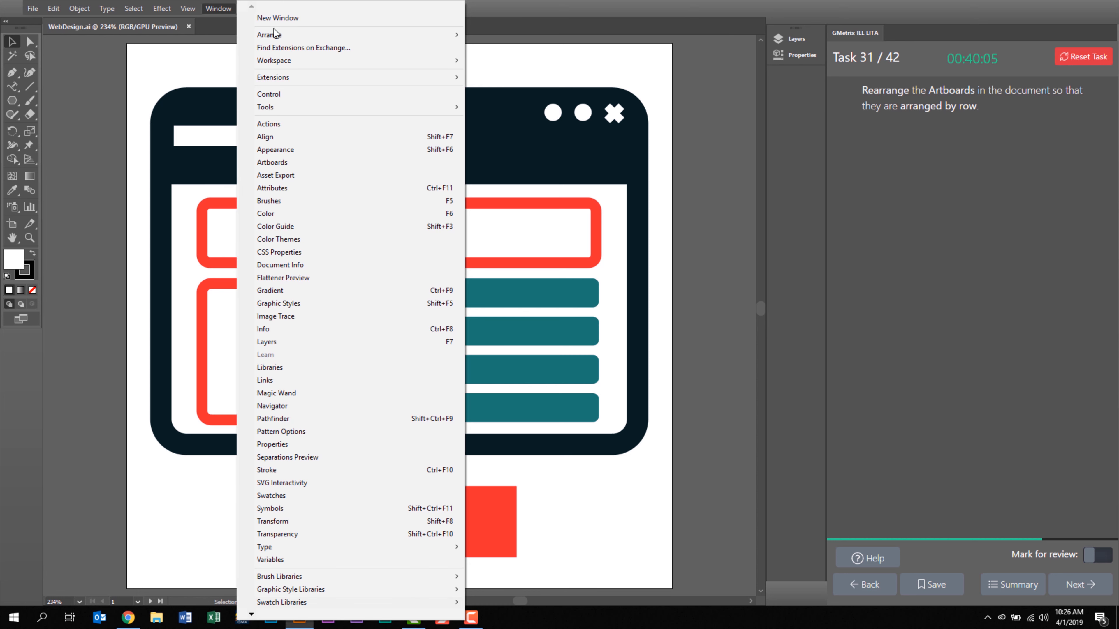
{"action": "left_click", "coordinate": [342, 162]}
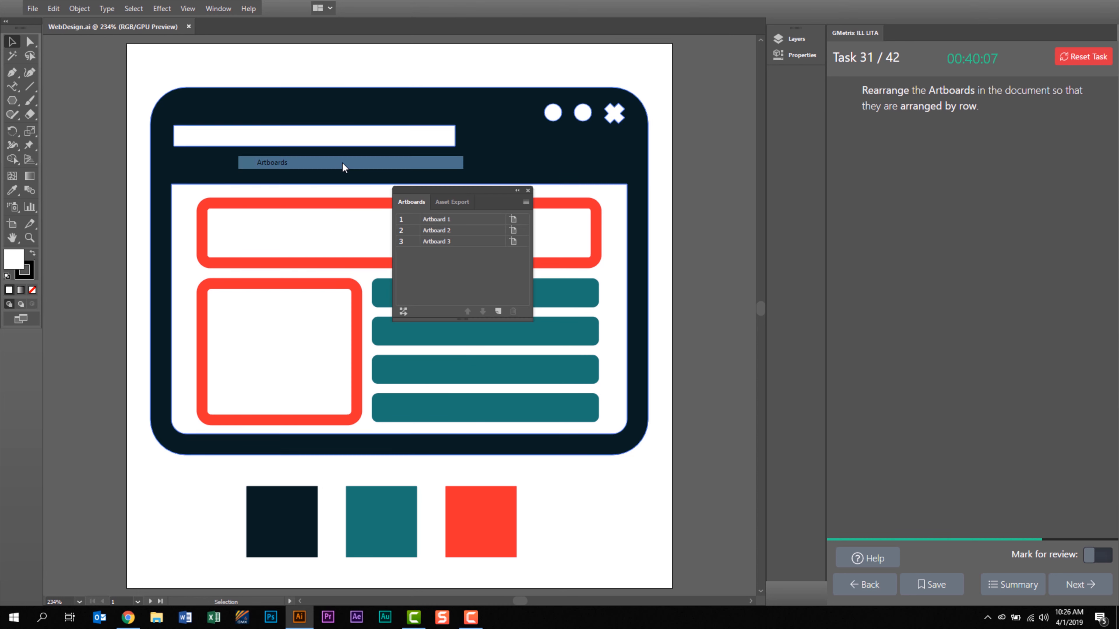
{"action": "left_click", "coordinate": [403, 312]}
{"action": "left_click", "coordinate": [544, 275]}
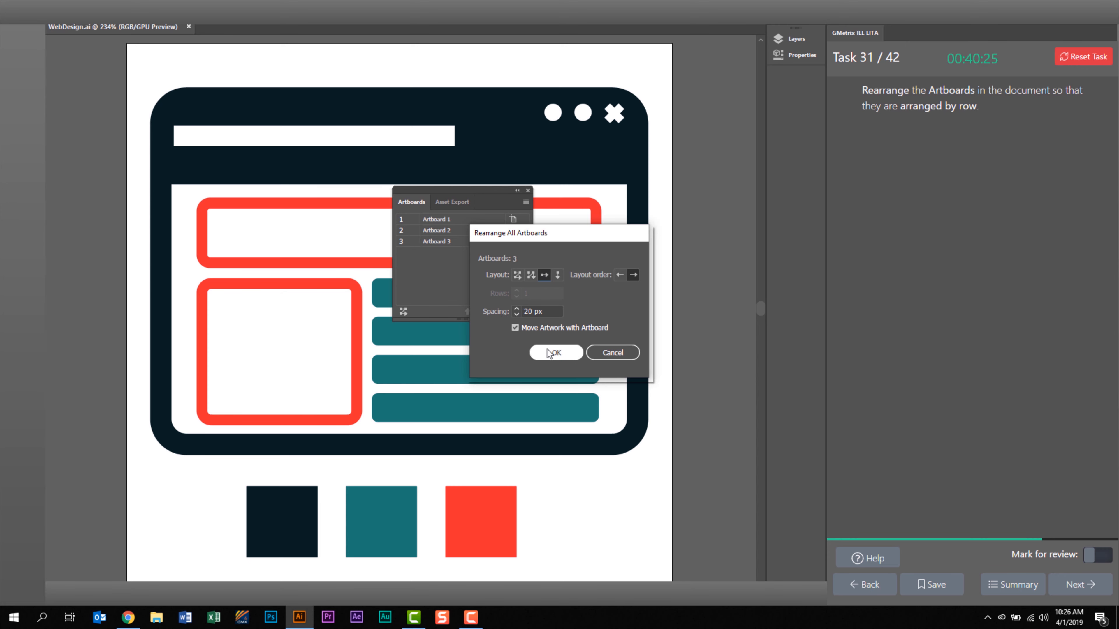
{"action": "left_click", "coordinate": [555, 352]}
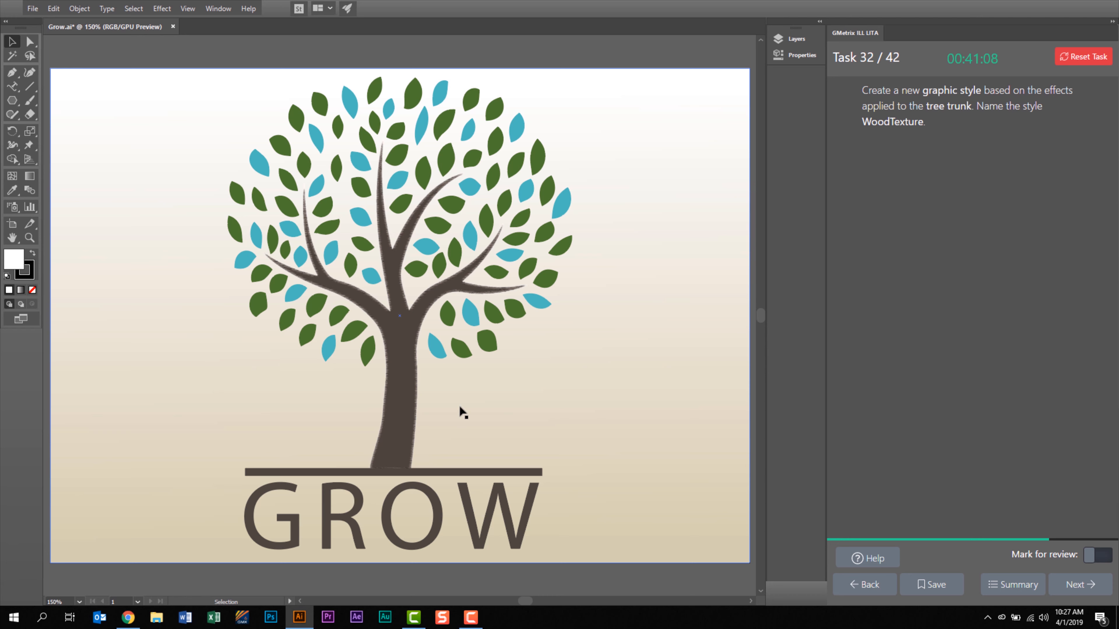
Create a new graphic style from the effects applied to the tree trunk.
{"action": "left_click", "coordinate": [407, 355]}
{"action": "left_click", "coordinate": [403, 355]}
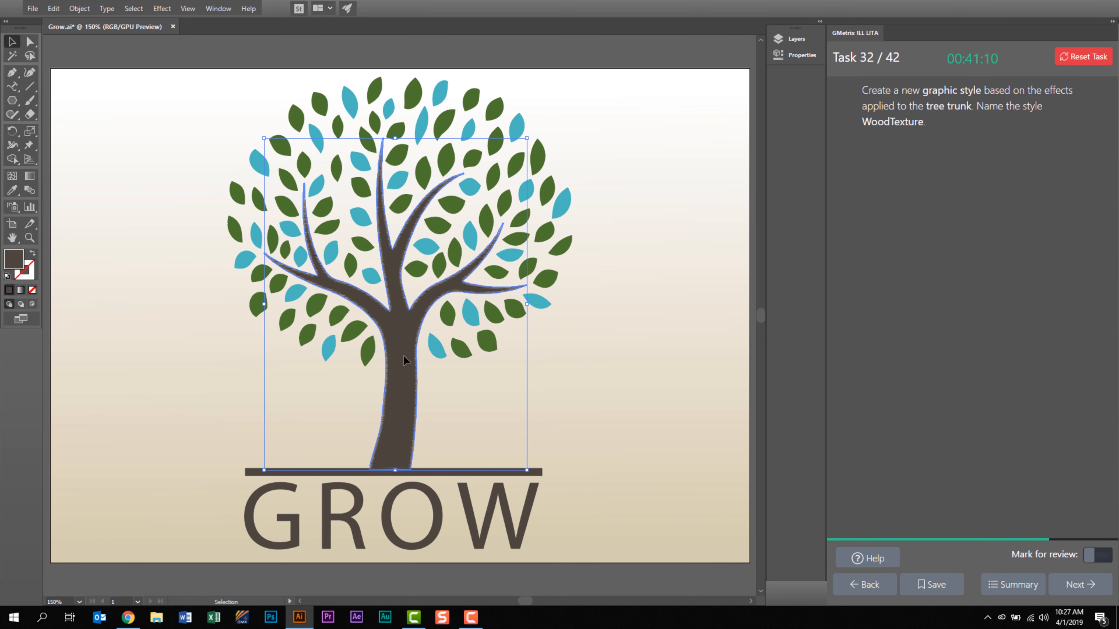
{"action": "left_click", "coordinate": [224, 13]}
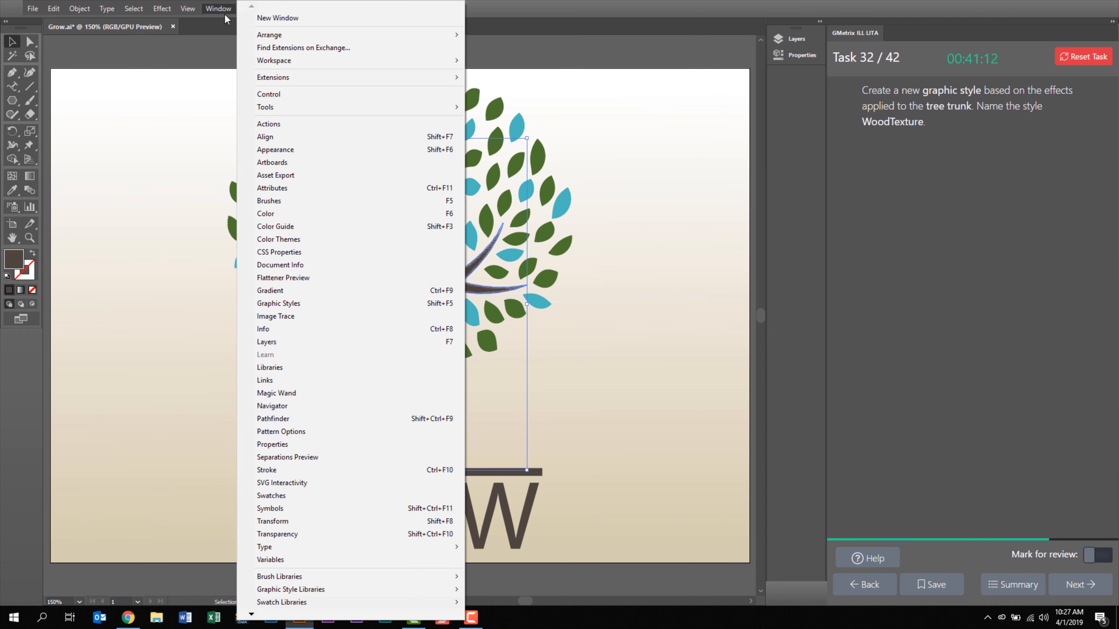
{"action": "left_click", "coordinate": [278, 304]}
{"action": "left_click", "coordinate": [540, 383]}
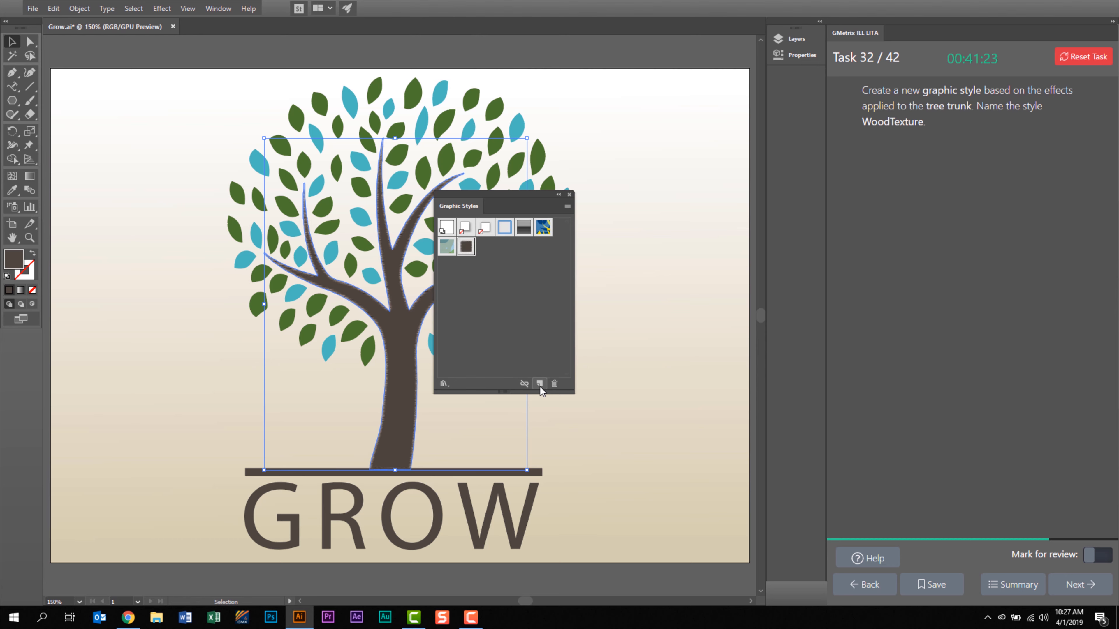
Rename the new graphic style as WoodTexture and advance to the following task.
{"action": "double_click", "coordinate": [466, 248]}
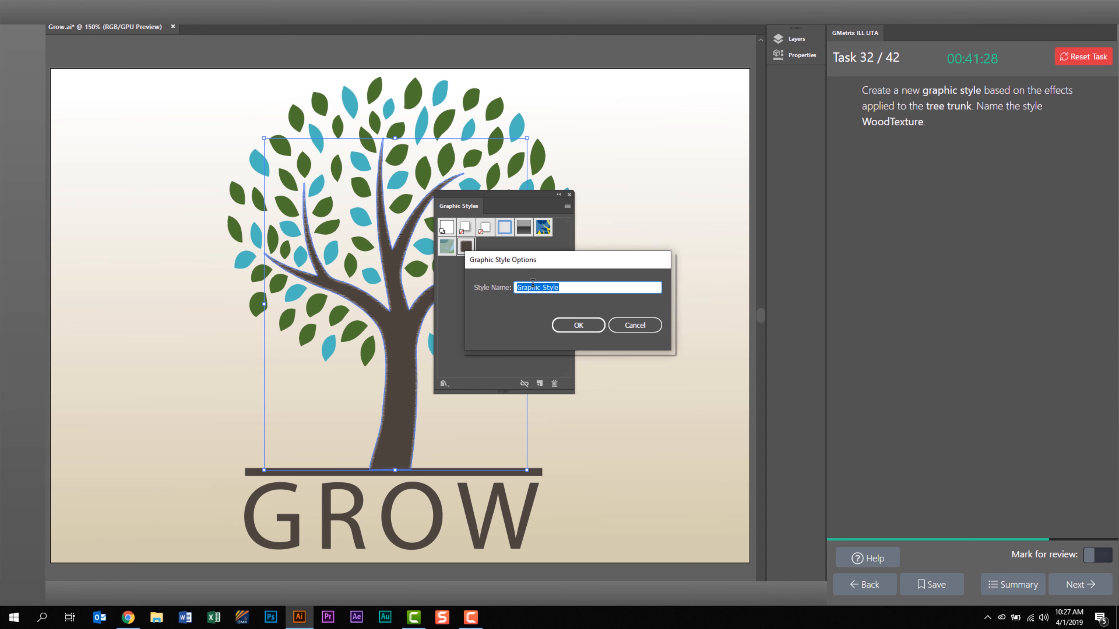
{"action": "type", "text": "WoodTexture"}
{"action": "key", "text": "Return"}
{"action": "left_click", "coordinate": [1088, 584]}
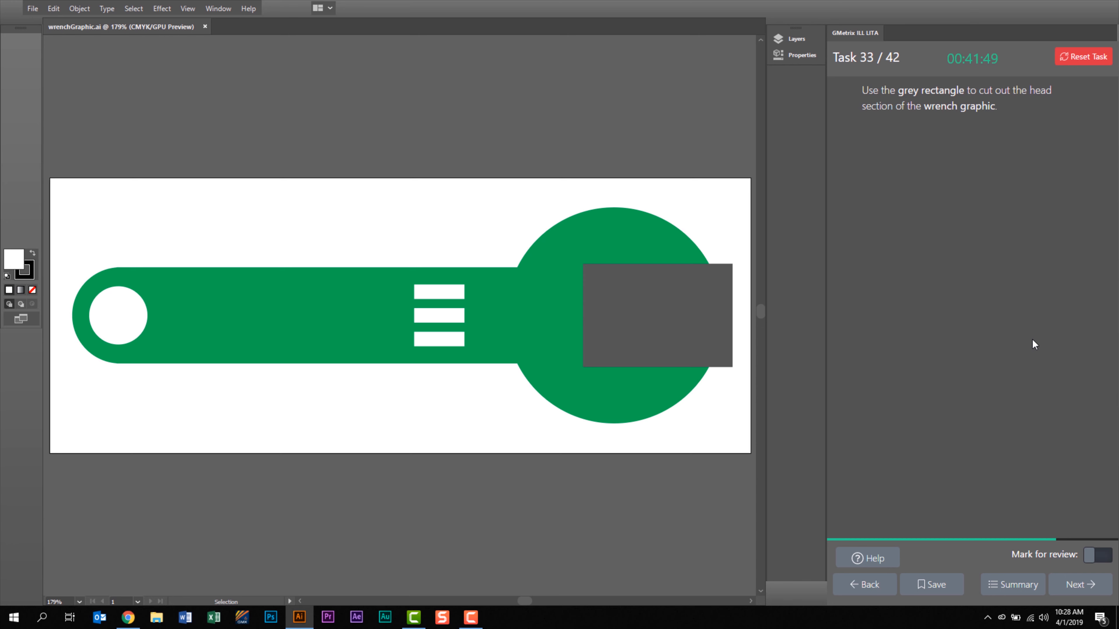
Select the grey rectangle together with the green wrench graphic and show their properties.
{"action": "left_click", "coordinate": [641, 339]}
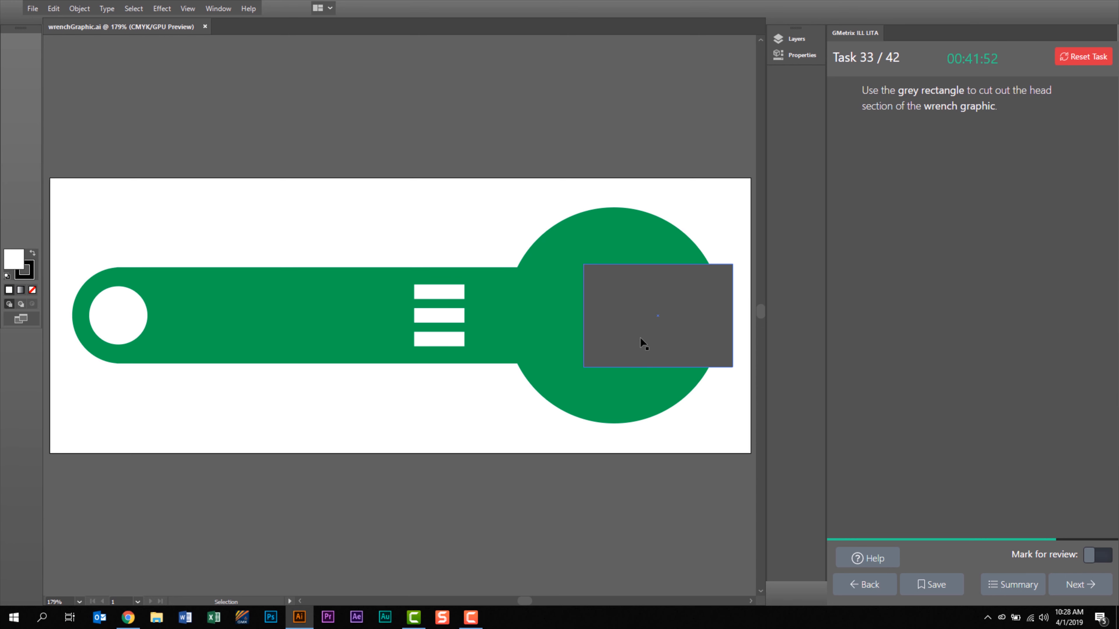
{"action": "left_click", "coordinate": [640, 344]}
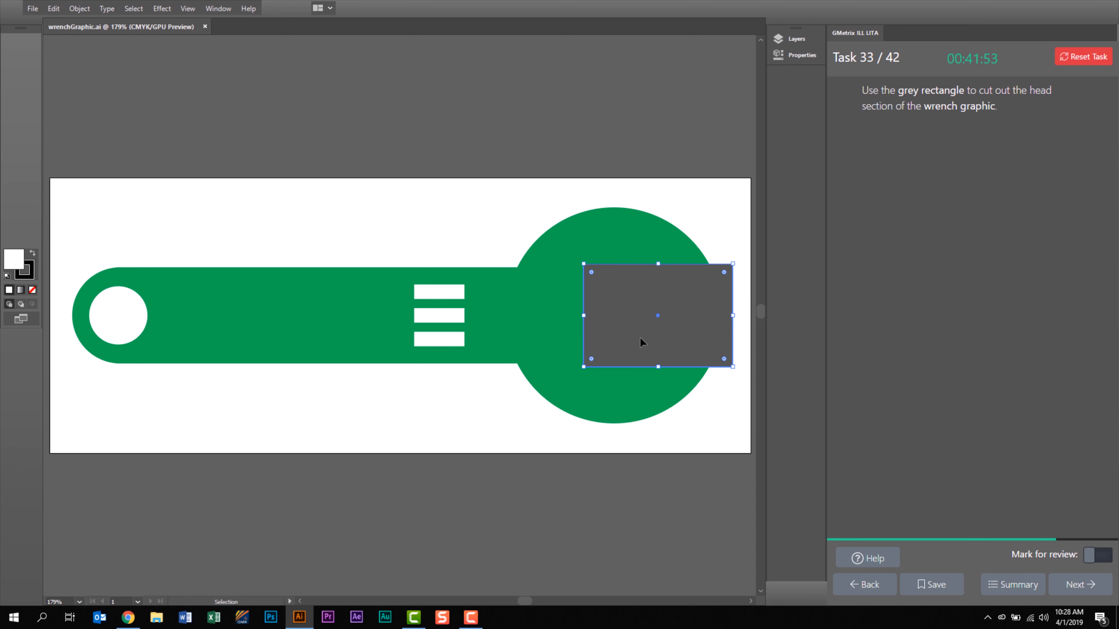
{"action": "left_click", "coordinate": [610, 380], "text": "shift"}
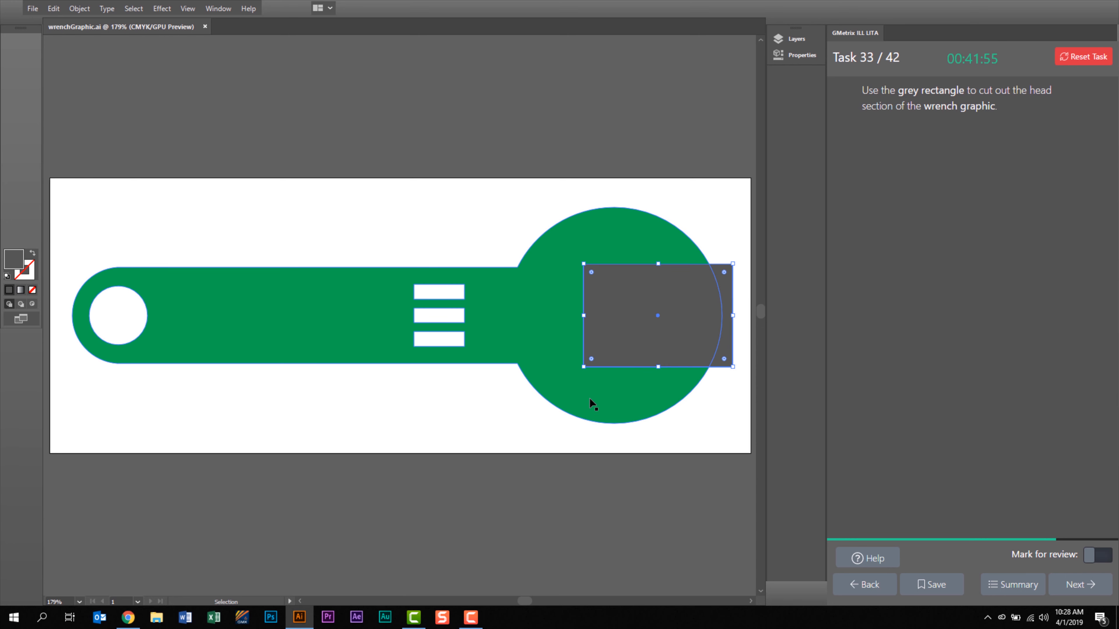
{"action": "left_click", "coordinate": [529, 341], "text": "shift"}
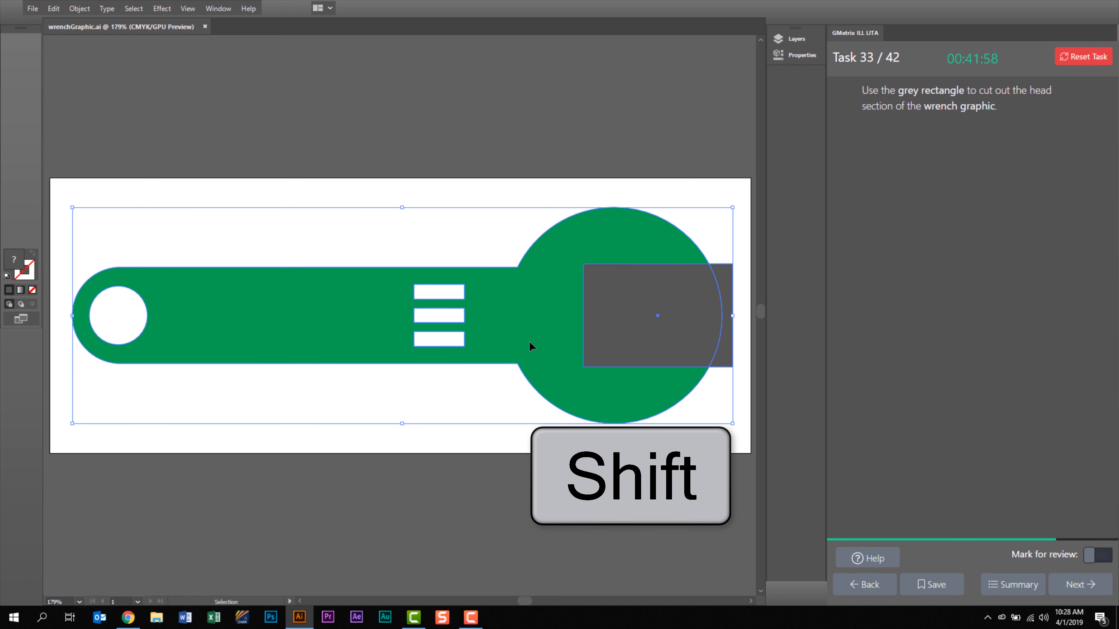
{"action": "left_click", "coordinate": [810, 55]}
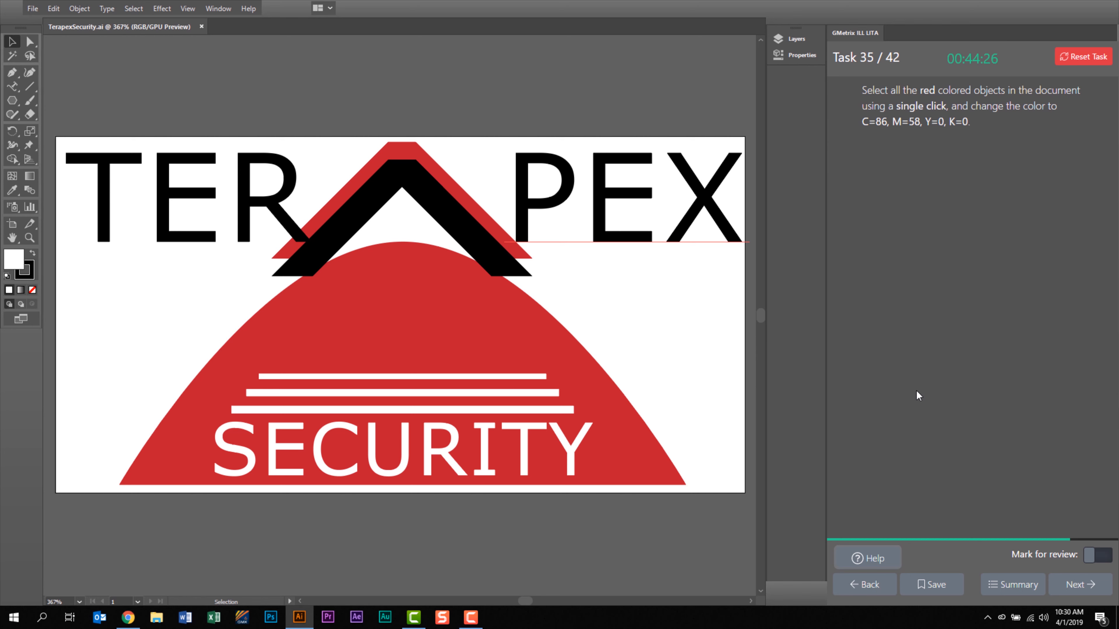
Select all red objects at once with the Magic Wand tool and open their fill color for editing.
{"action": "key", "text": "y"}
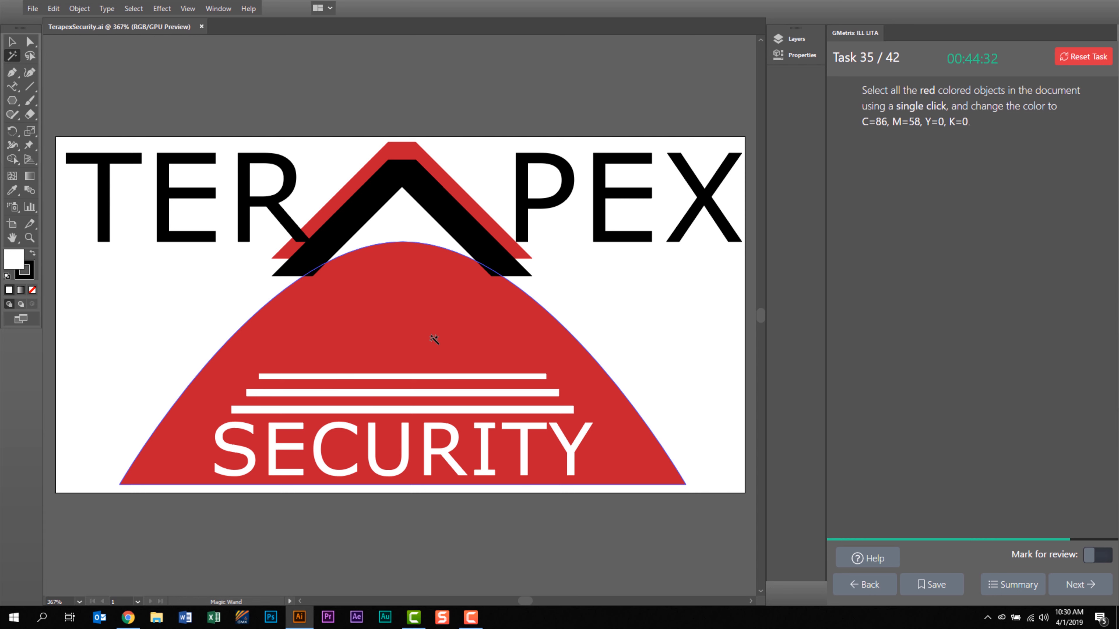
{"action": "left_click", "coordinate": [431, 341]}
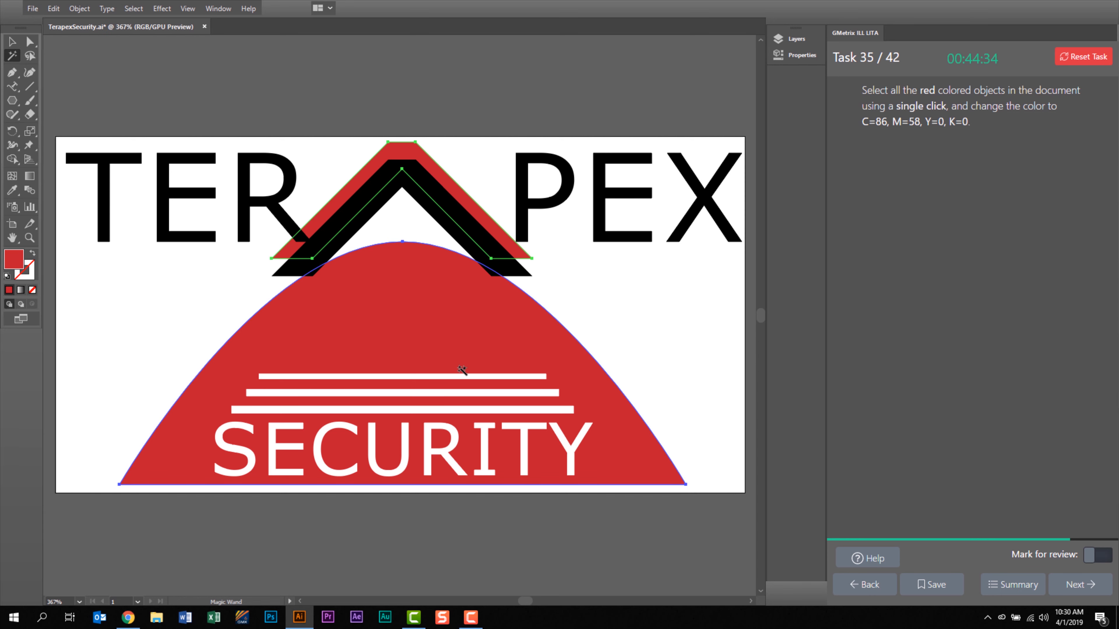
{"action": "double_click", "coordinate": [18, 264]}
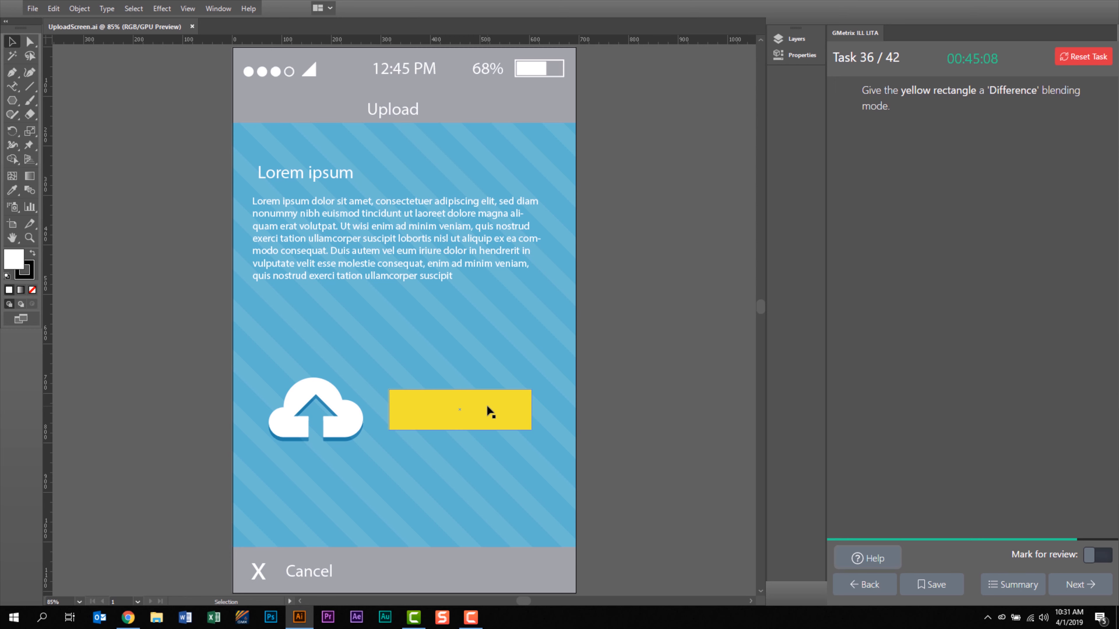
Select the yellow rectangle beside the upload cloud icon.
{"action": "left_click", "coordinate": [504, 409]}
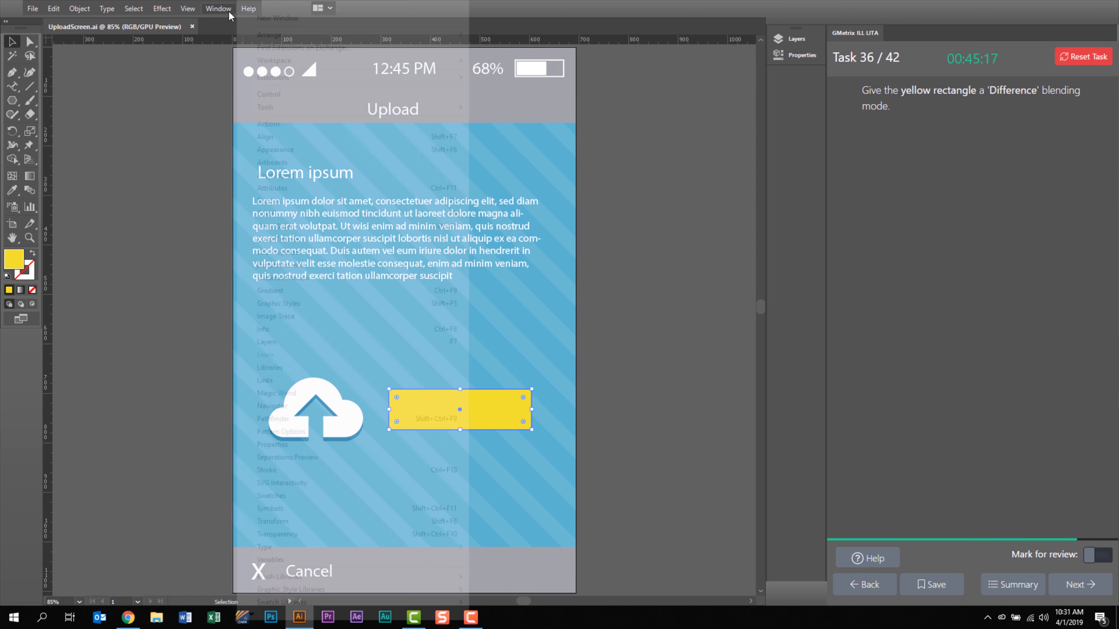
{"action": "left_click", "coordinate": [228, 12]}
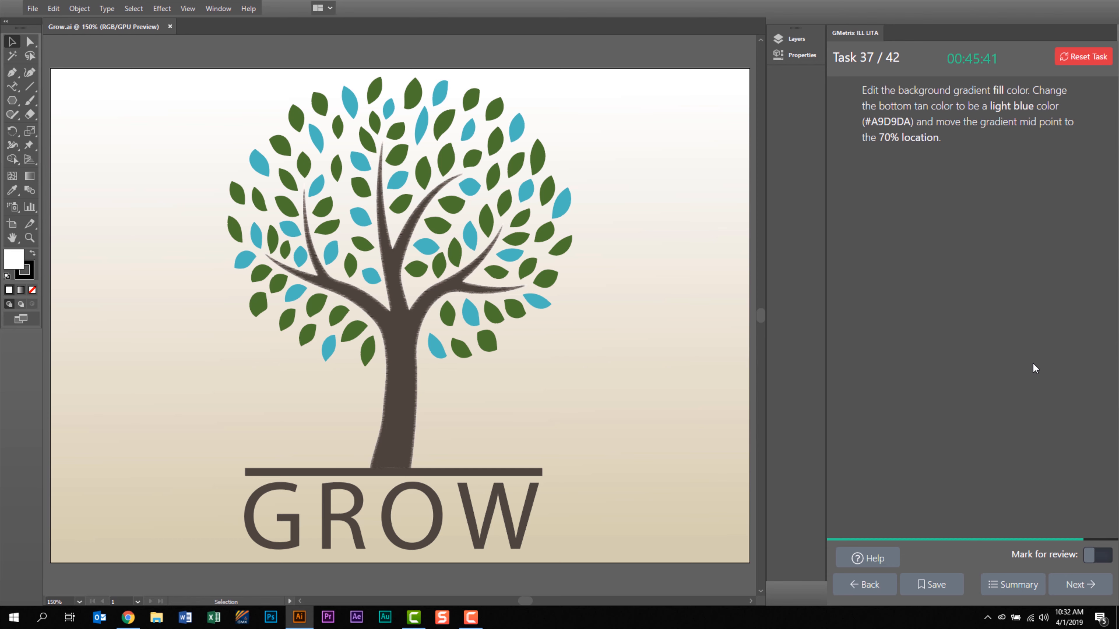
Change the tan color stop of the background's gradient fill to #A9D9DA and advance to the following task.
{"action": "left_click", "coordinate": [120, 460]}
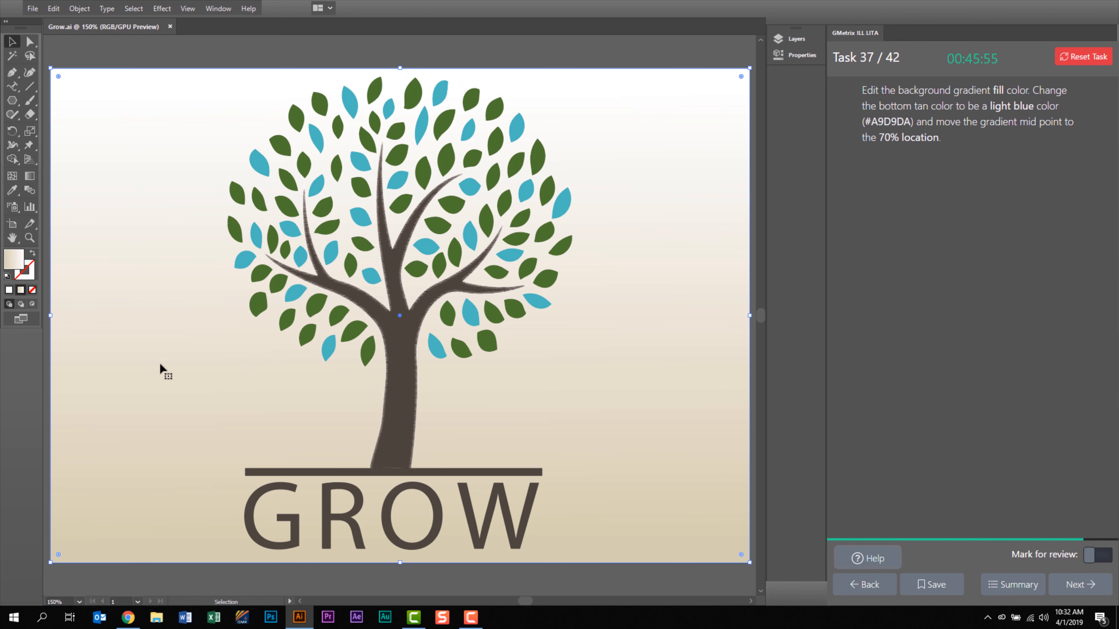
{"action": "left_click", "coordinate": [229, 9]}
{"action": "left_click", "coordinate": [247, 289]}
{"action": "double_click", "coordinate": [475, 375]}
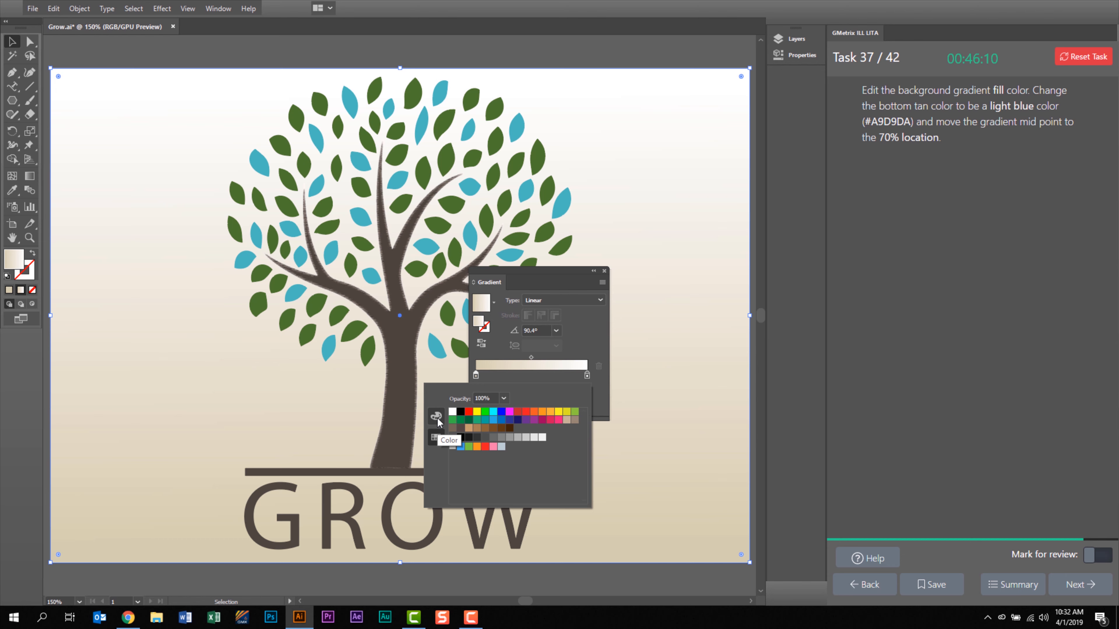
{"action": "left_click", "coordinate": [436, 417]}
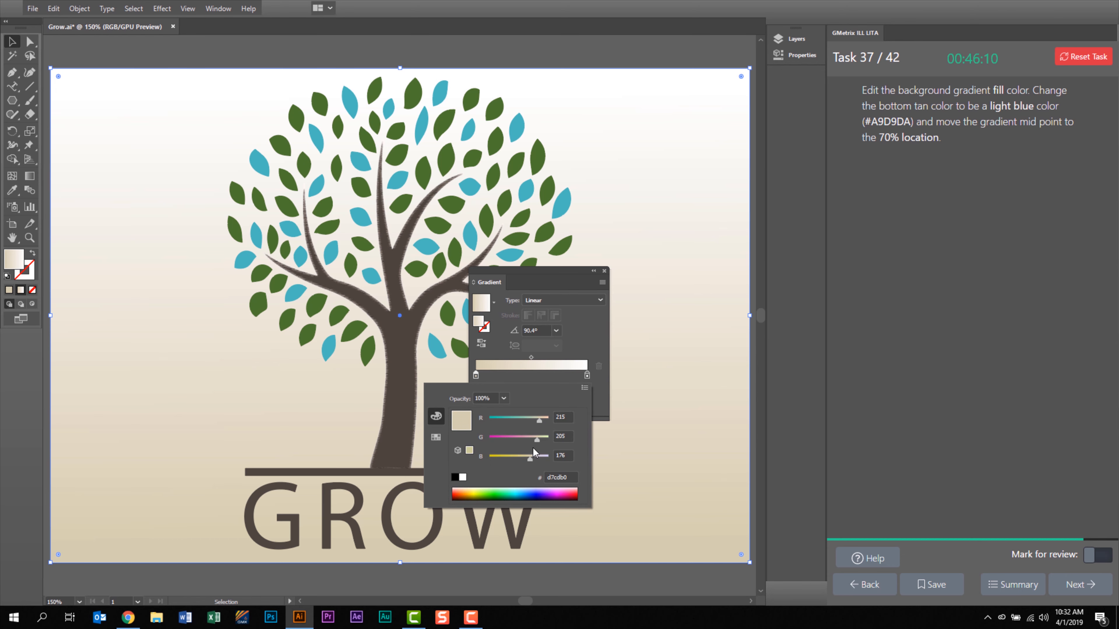
{"action": "left_click", "coordinate": [568, 476]}
{"action": "type", "text": "a9d9da"}
{"action": "key", "text": "Return"}
{"action": "left_click", "coordinate": [604, 271]}
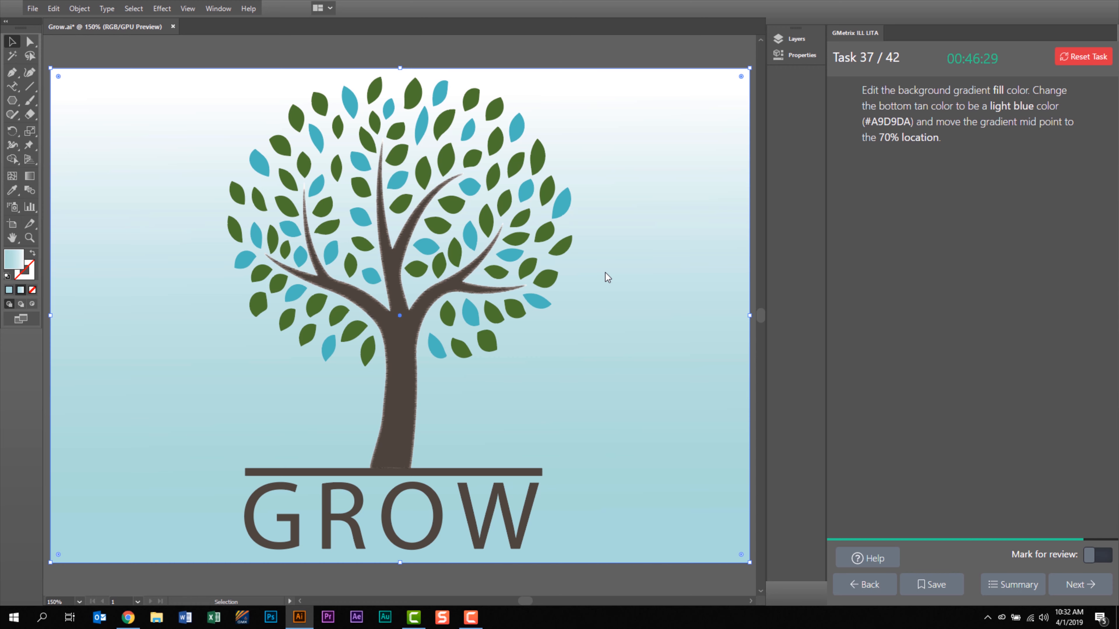
{"action": "left_click", "coordinate": [1065, 586]}
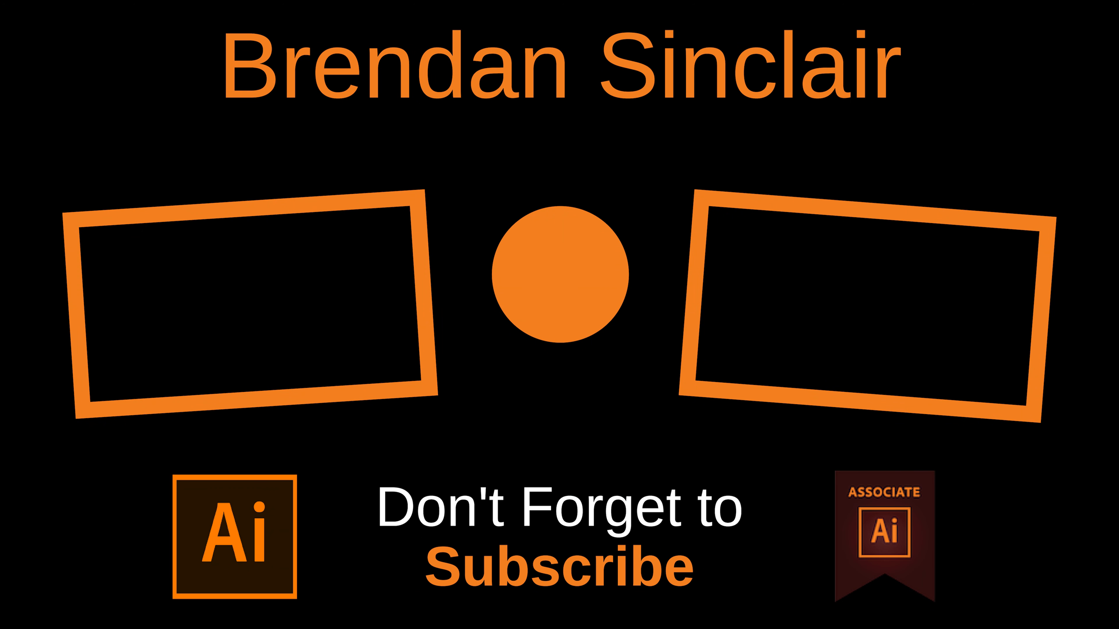